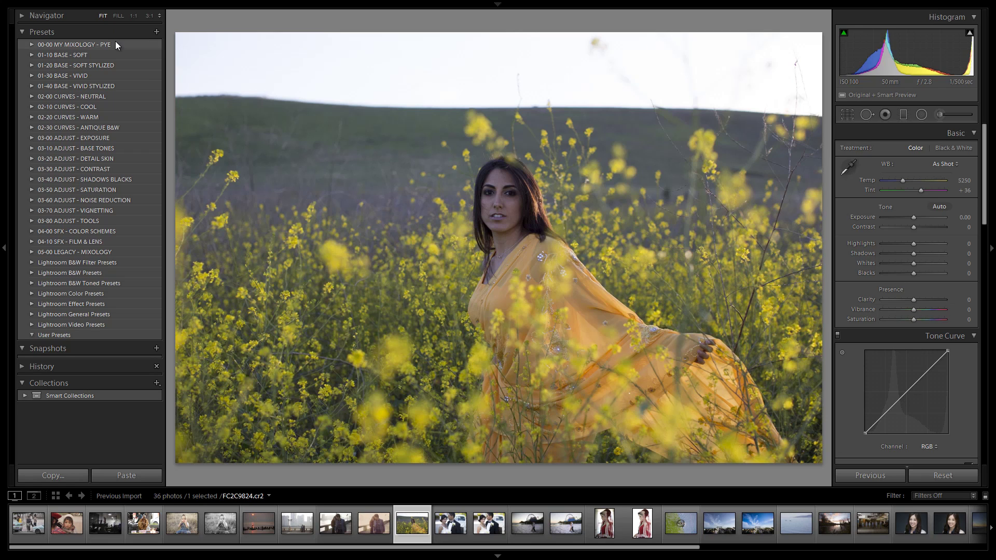
# Try the 01 Dark Yellow-Violet Fade + Skin Desat preset with exposure +2.50, temperature 4833 and tint +18, and reset the photo
pyautogui.click(30, 44)
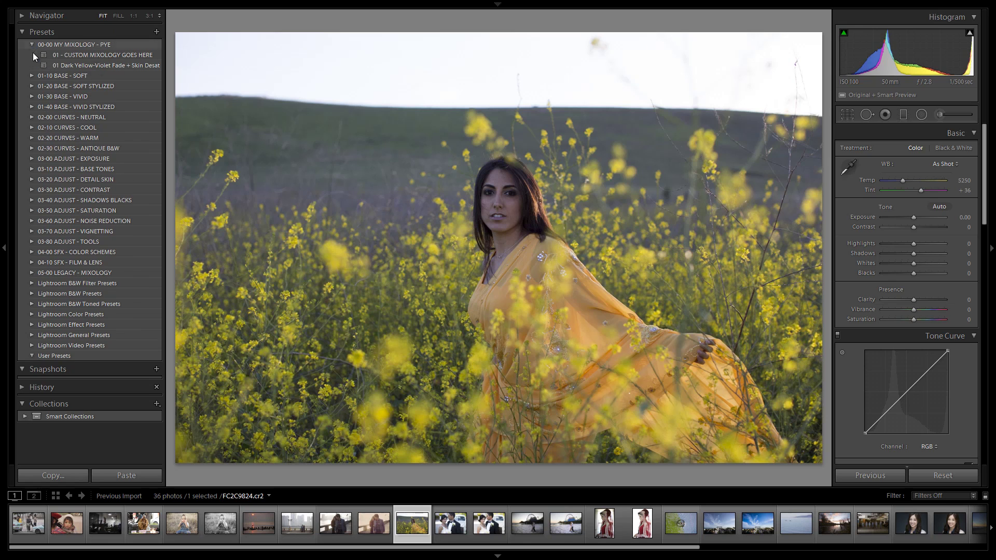
pyautogui.click(98, 65)
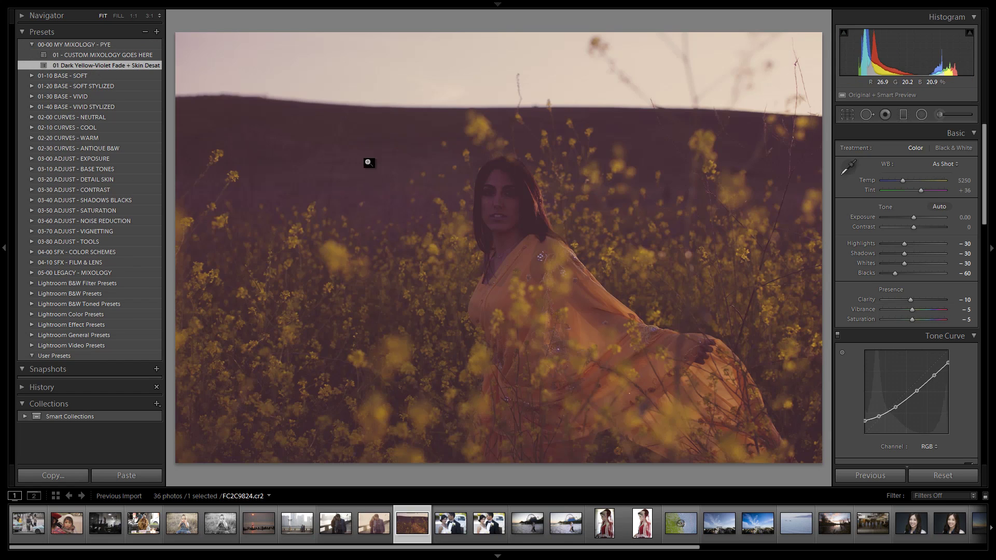
pyautogui.moveTo(914, 218); pyautogui.dragTo(901, 180)
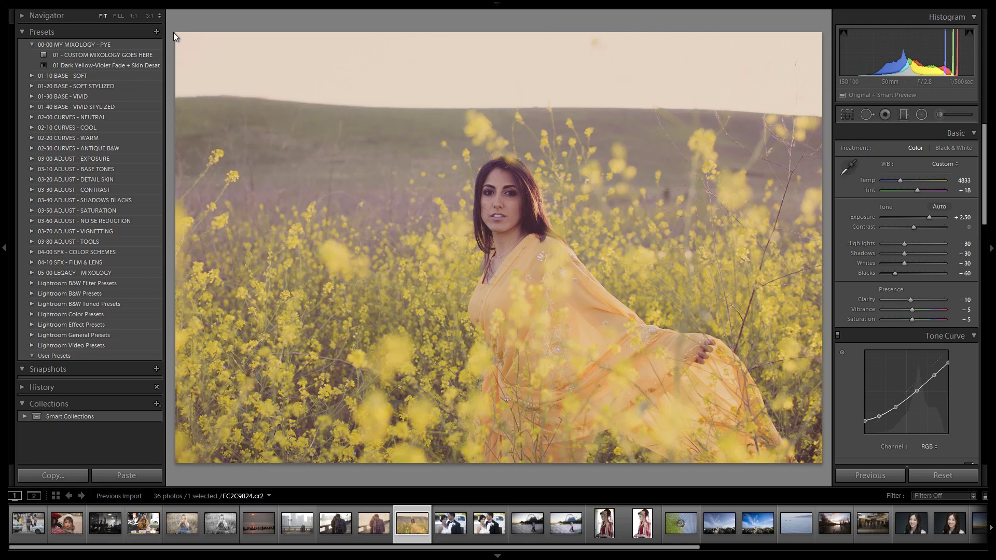
pyautogui.hotkey('ctrl', 'shift', 'r')
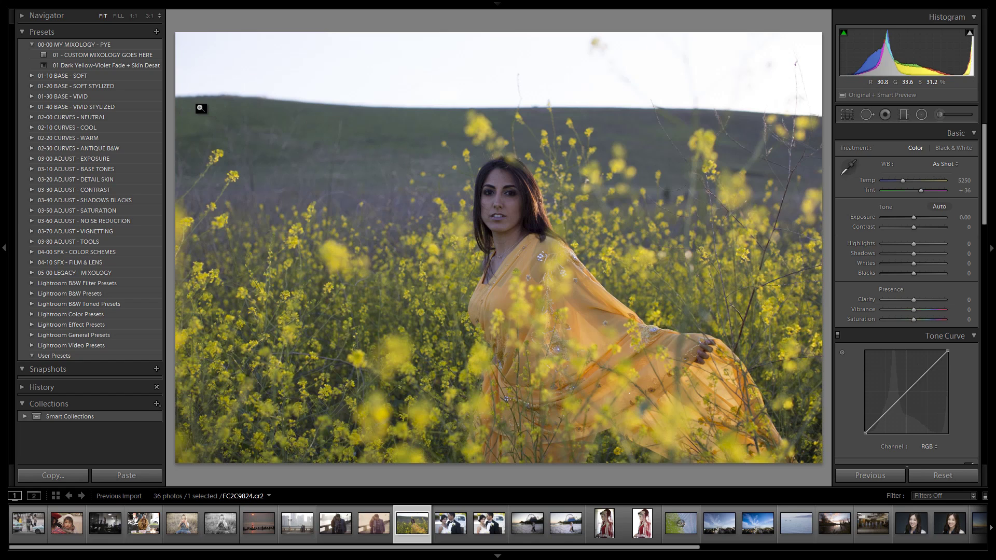
# Try the Soft Stylized Filmic Color presets 20b Bright Fade, 21b Neutral Fade and 22b Punchy Fade with the preset preview shown
pyautogui.click(33, 86)
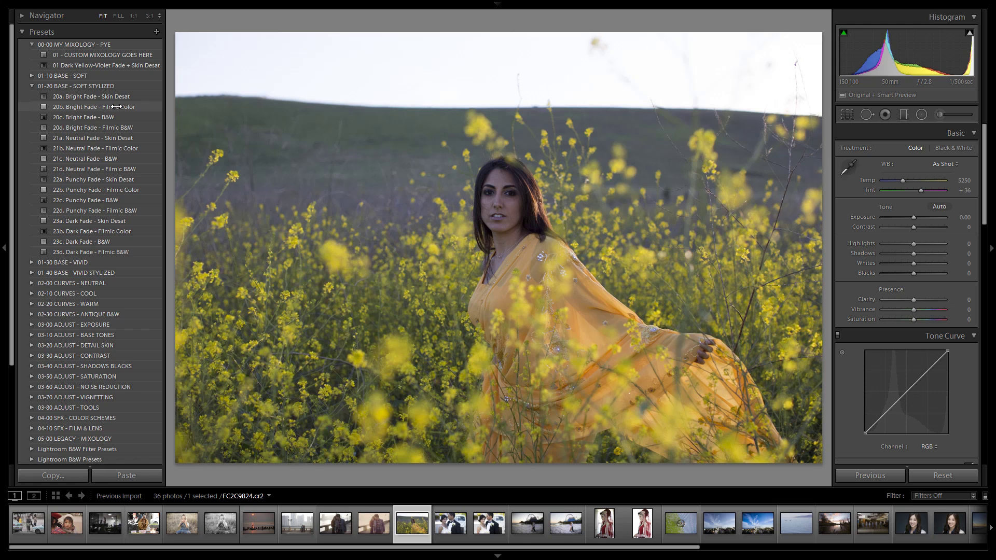
pyautogui.click(116, 106)
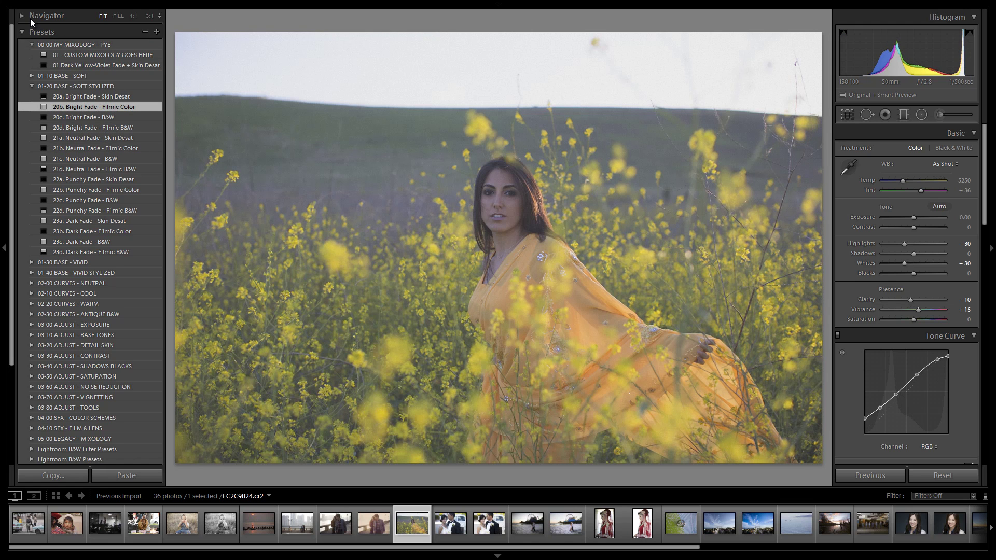
pyautogui.click(31, 19)
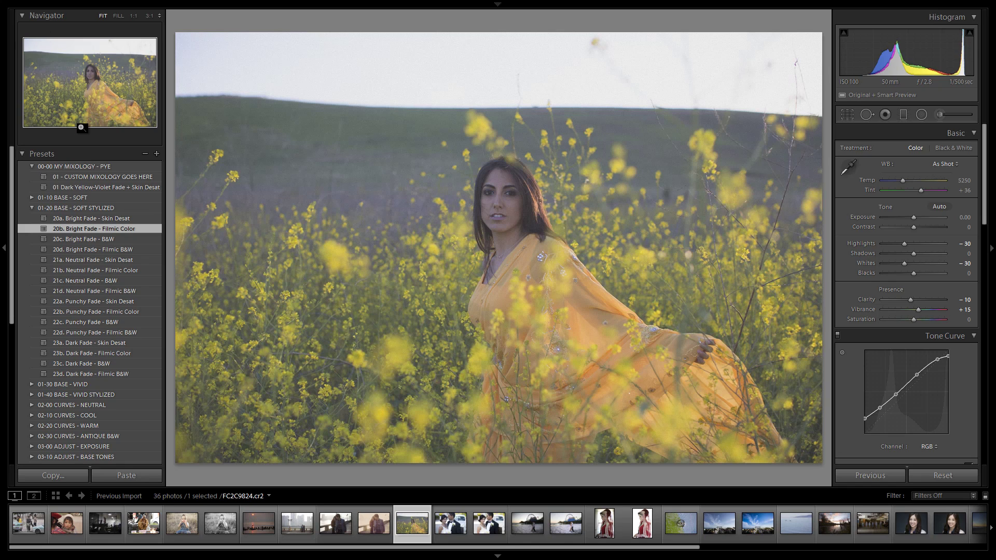
pyautogui.click(102, 271)
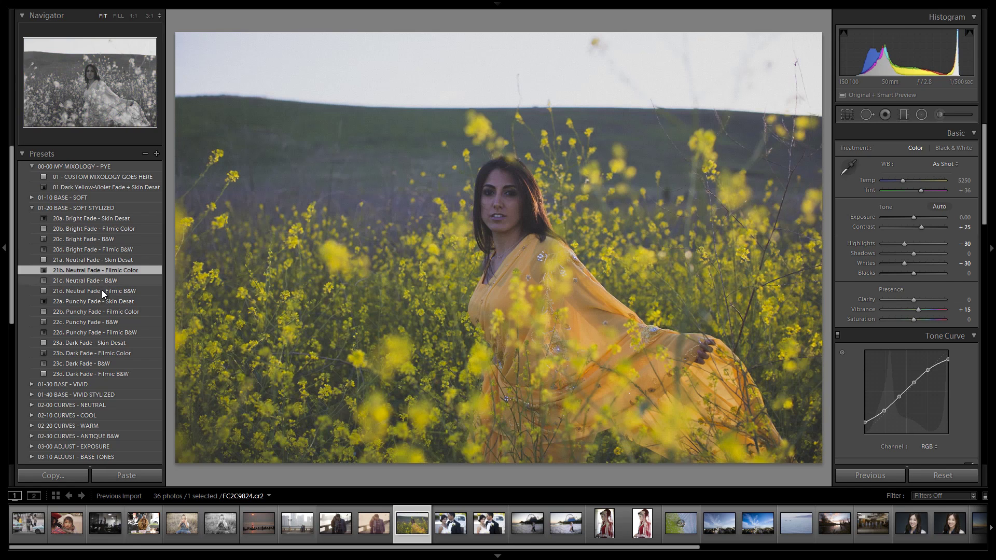
pyautogui.click(101, 310)
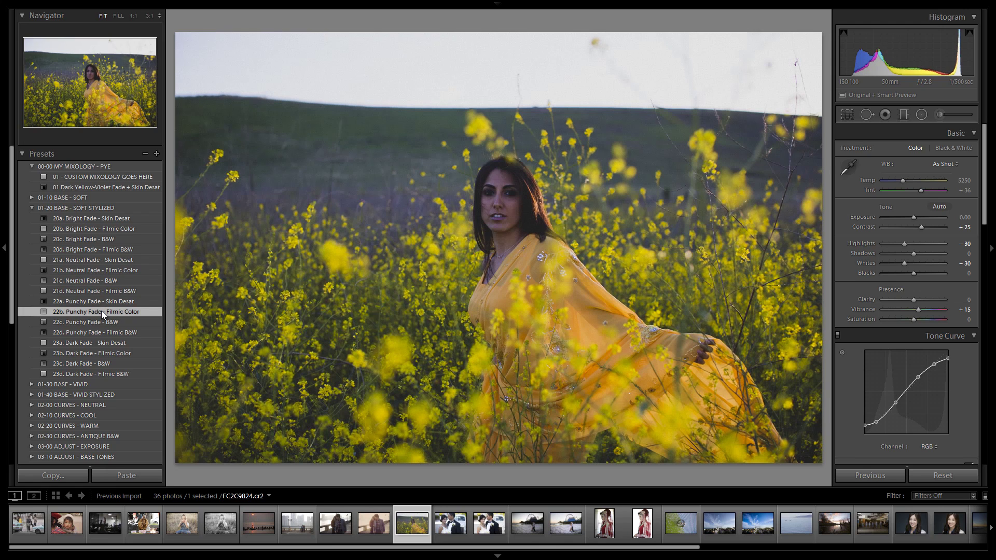
# Try the 23b. Dark Fade - Filmic Color preset with exposure raised to +1.92, and reset the exposure to 0
pyautogui.click(95, 352)
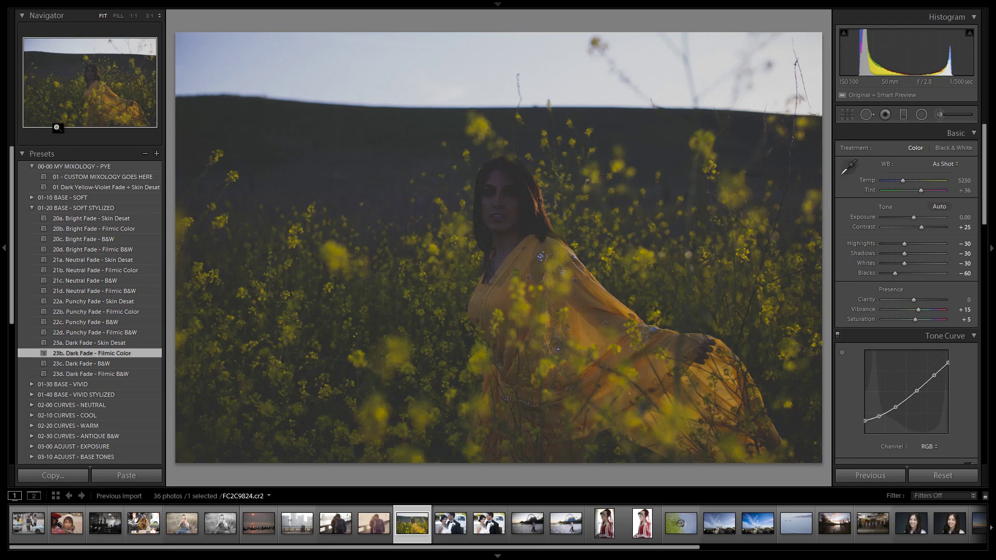
pyautogui.click(23, 17)
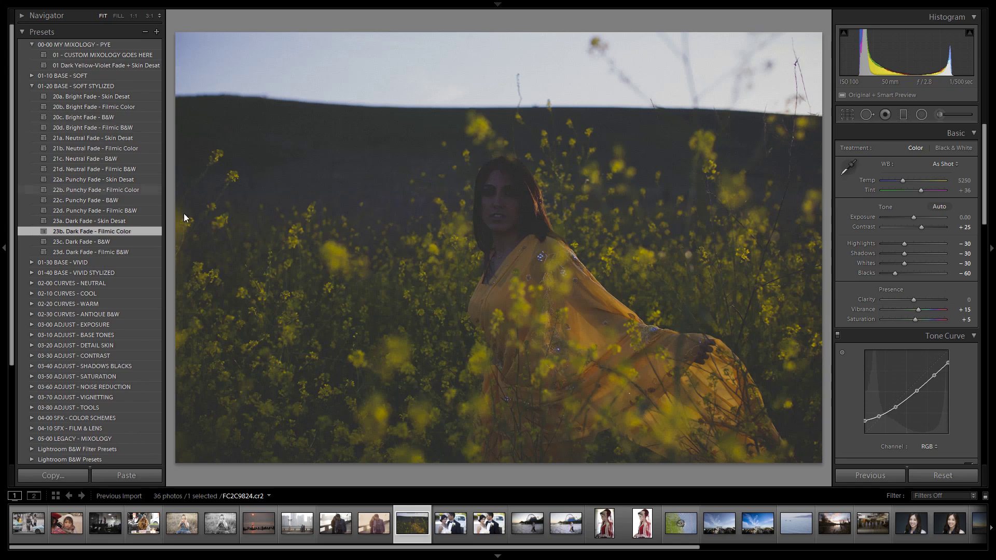
pyautogui.moveTo(910, 217); pyautogui.dragTo(923, 222)
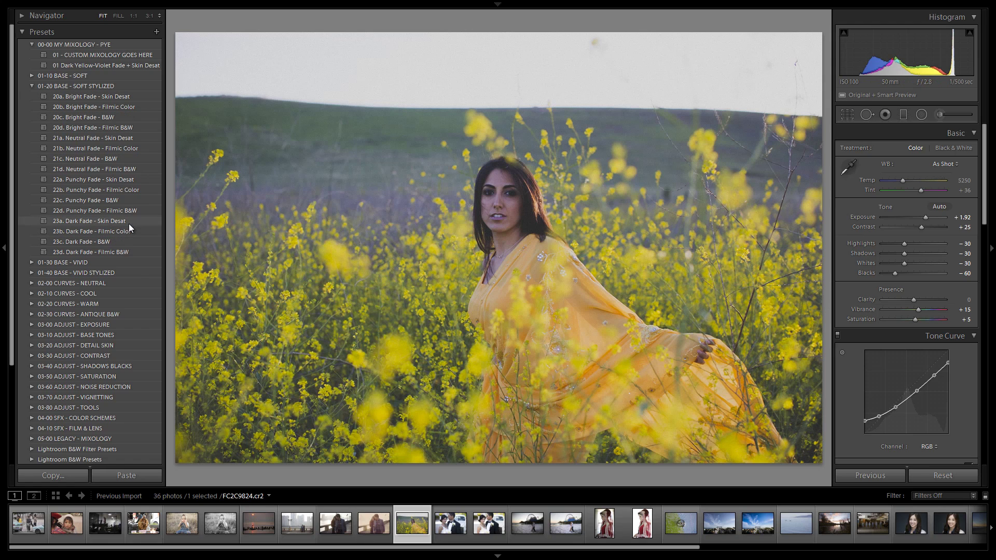
pyautogui.doubleClick(926, 220)
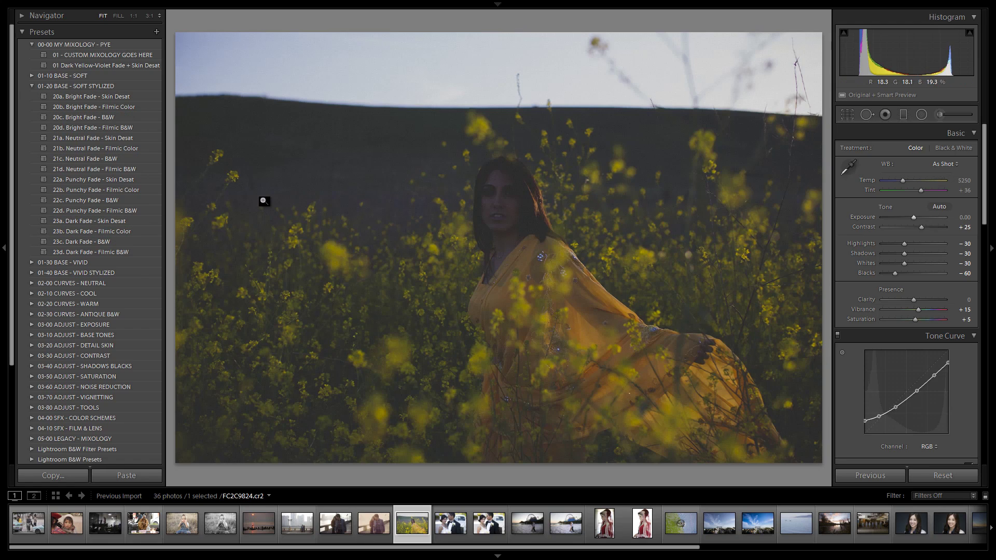
# Apply the 21b. Neutral Fade - Filmic Color preset and raise the exposure to +0.75
pyautogui.click(123, 149)
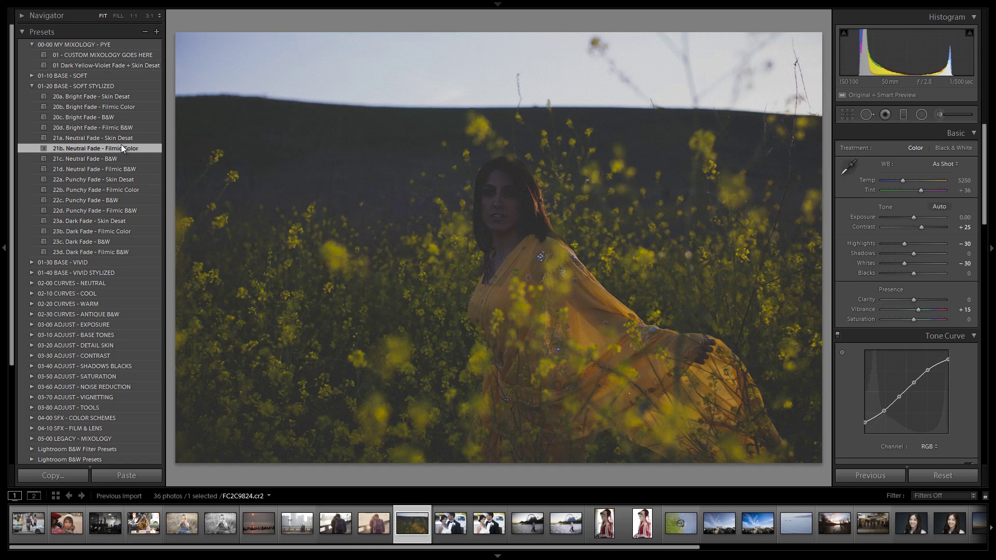
pyautogui.moveTo(911, 217); pyautogui.dragTo(916, 218)
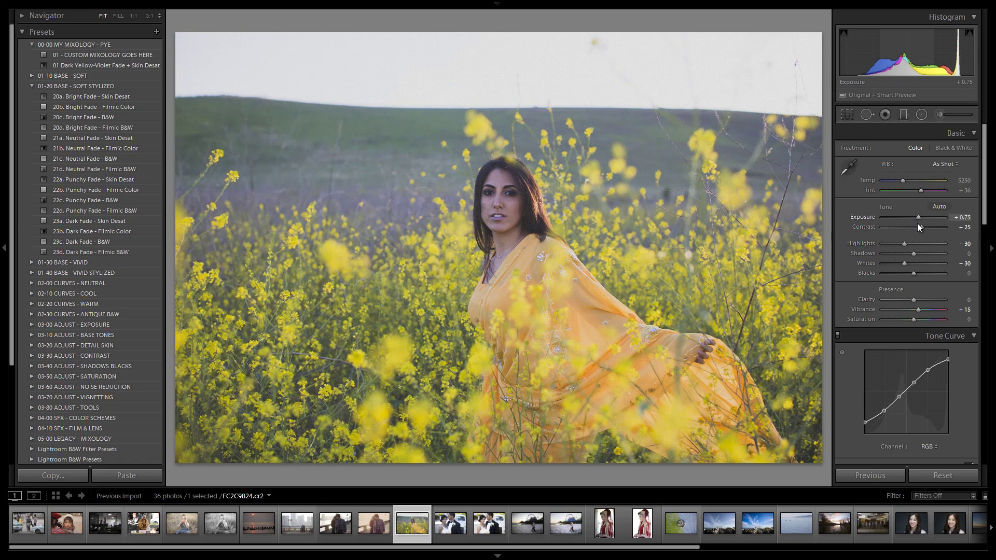
# Crop the photo to a custom 2 x 1 aspect ratio, framing the woman and flowers with the sky cut out
pyautogui.press('r')
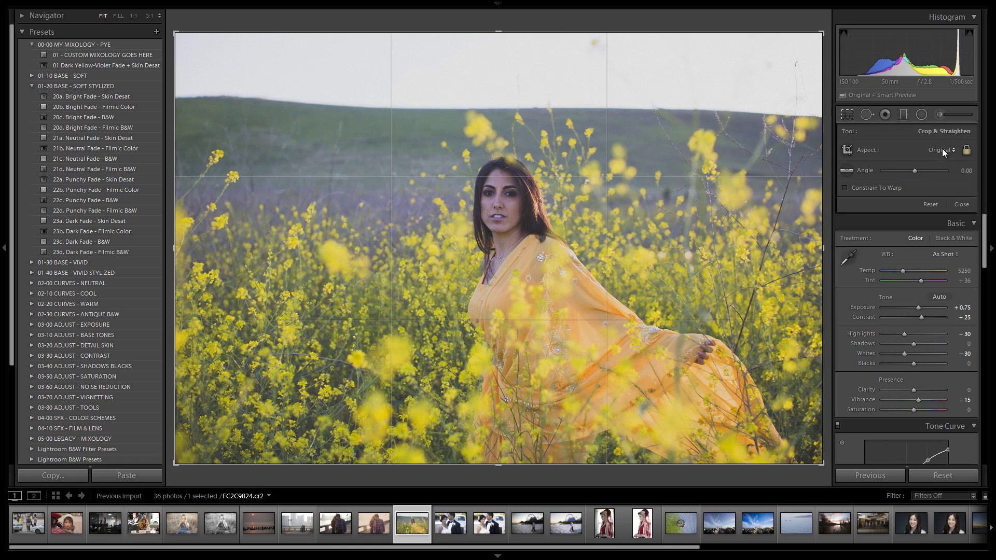
pyautogui.click(942, 149)
pyautogui.click(888, 298)
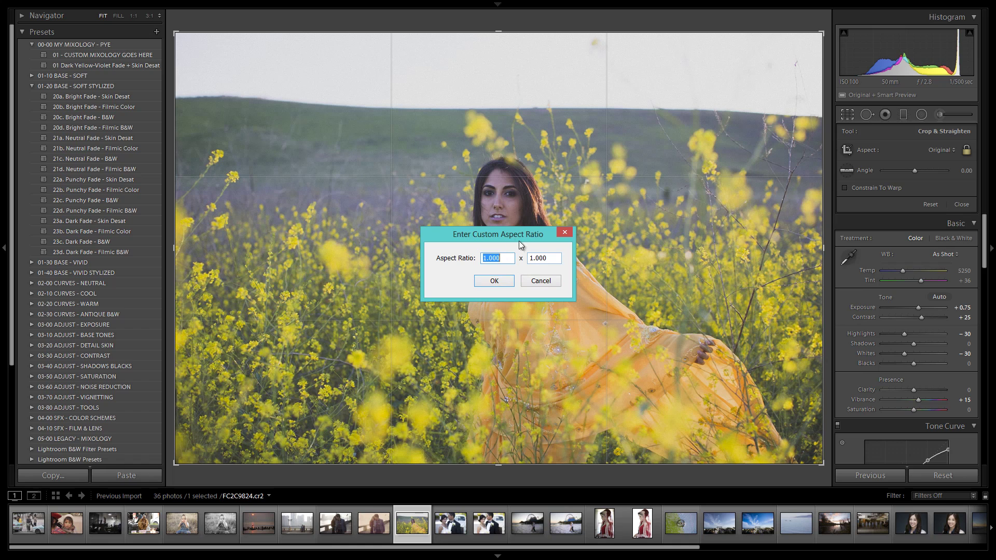
pyautogui.write('2')
pyautogui.click(495, 282)
pyautogui.moveTo(584, 386); pyautogui.dragTo(583, 345)
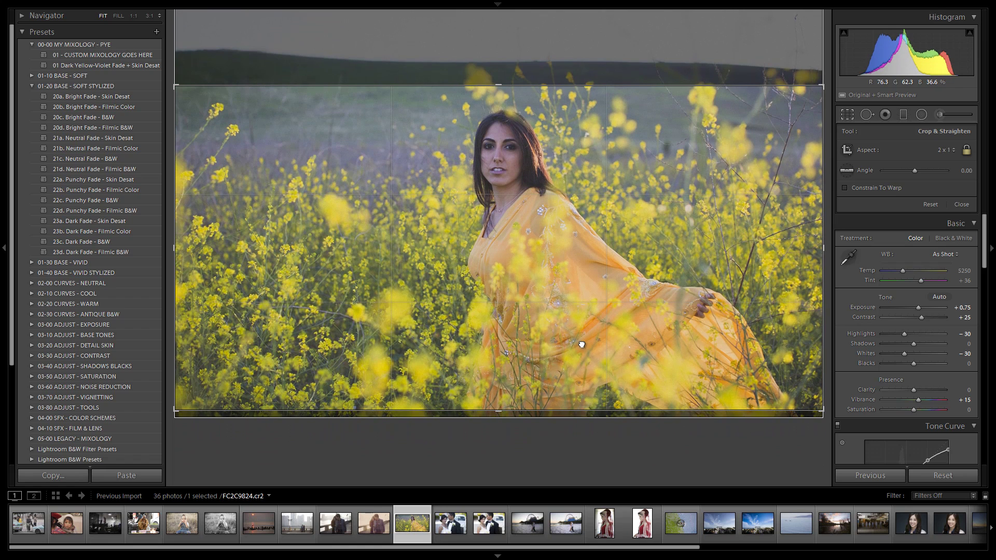
pyautogui.press('Return')
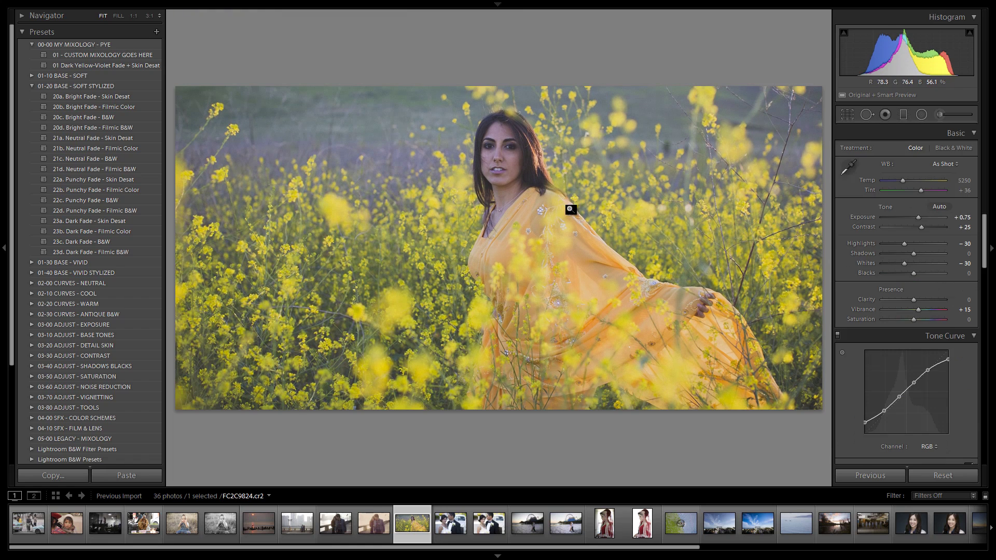
# Shift the 2 x 1 crop frame slightly lower on the photo to reduce the headroom above the woman
pyautogui.press('r')
pyautogui.moveTo(586, 177); pyautogui.dragTo(586, 171)
pyautogui.press('Return')
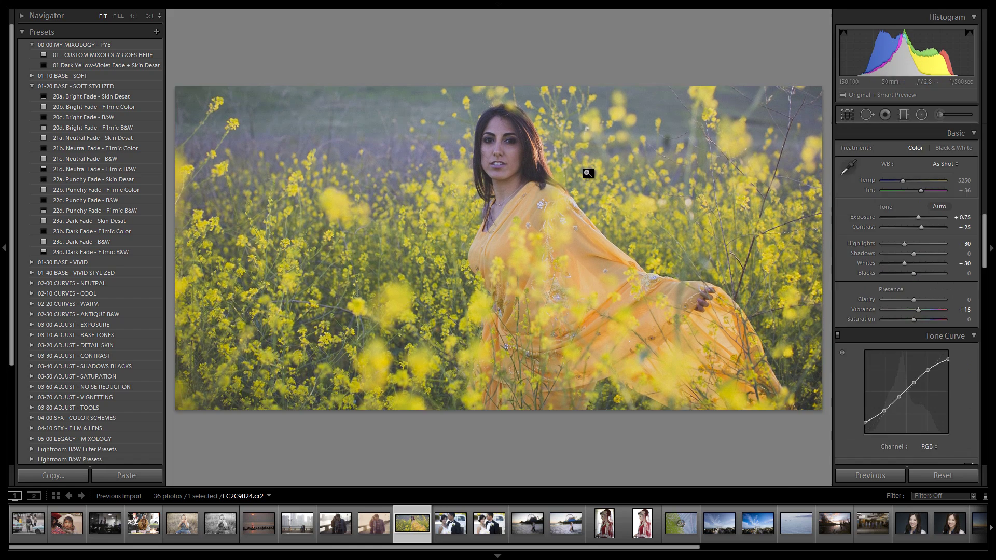
pyautogui.press('r')
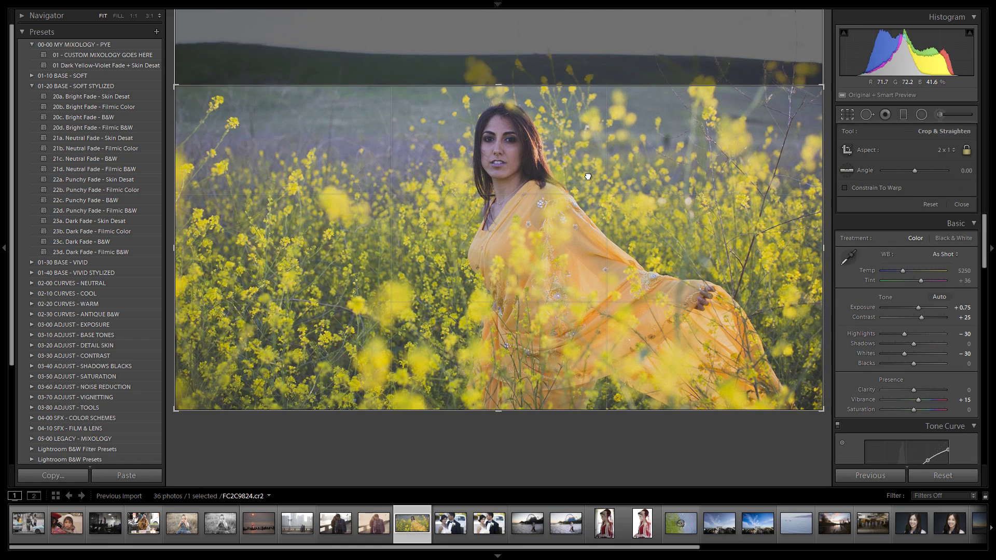
pyautogui.press('Return')
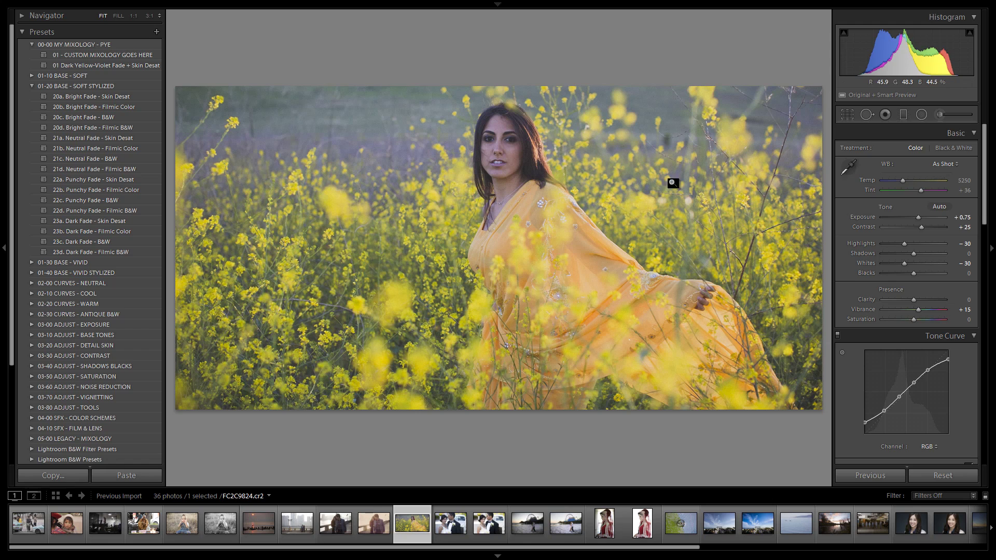
# Set the exposure to +1.08, the tint to +15 and the temperature to 5167
pyautogui.moveTo(916, 217); pyautogui.dragTo(916, 191)
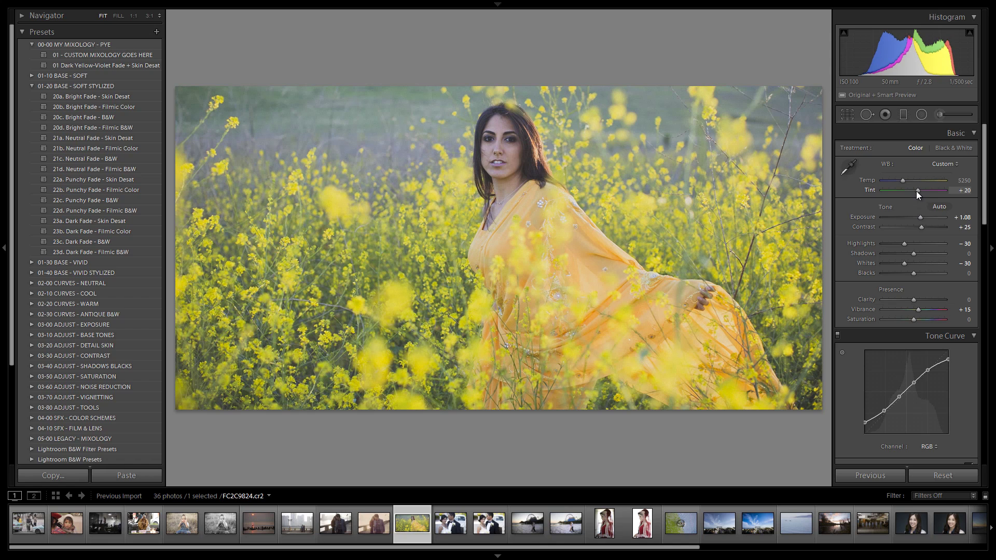
pyautogui.moveTo(916, 191); pyautogui.dragTo(904, 181)
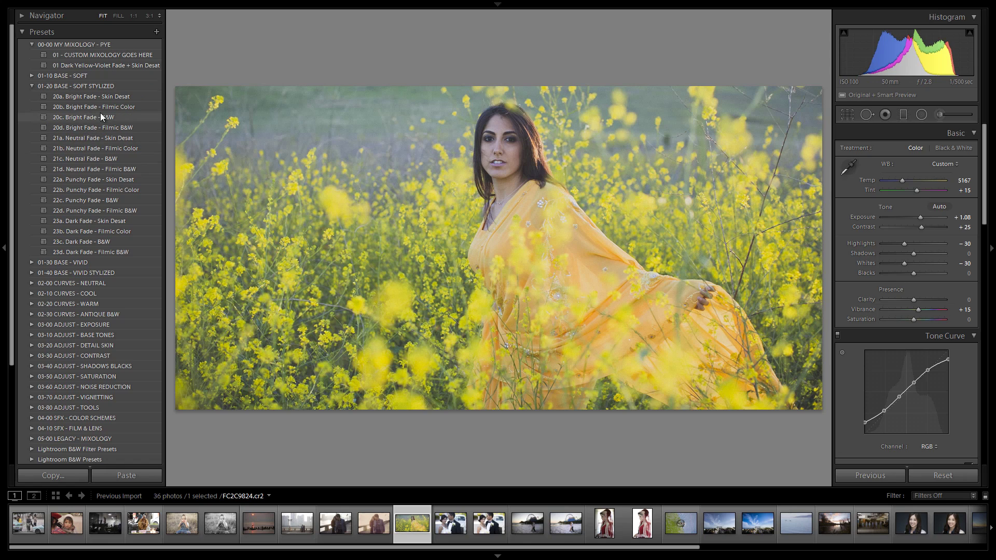
# Try the Cool curve Neutral Wash presets Teal, Azure and Violet, and apply 12d. Neutral Wash - Cool Cross
pyautogui.click(30, 294)
pyautogui.scroll(-3, 76, 247)
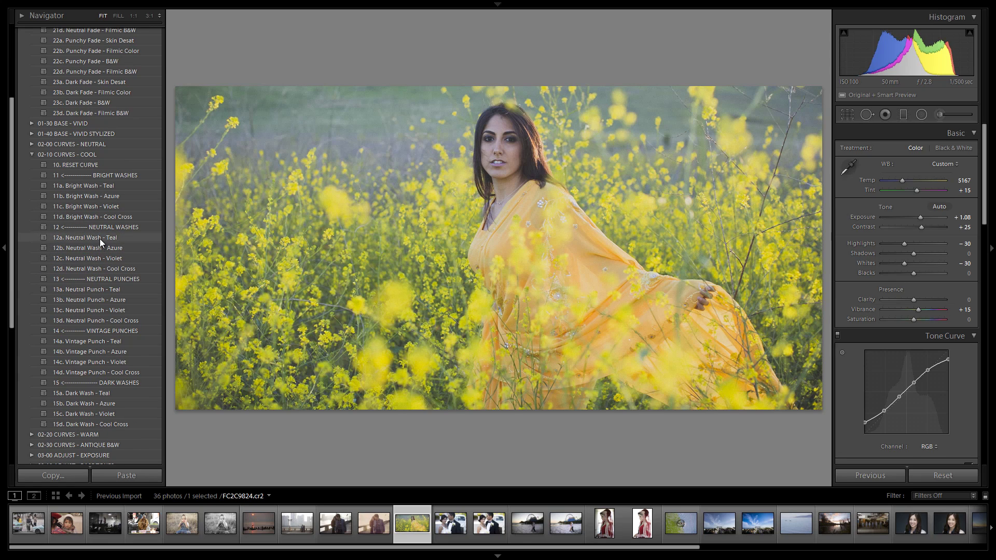
pyautogui.click(100, 239)
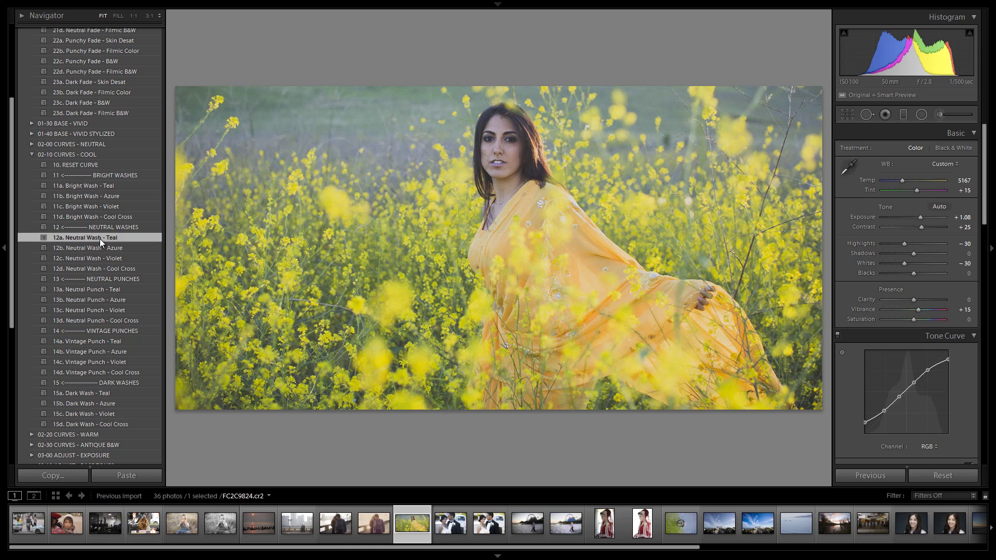
pyautogui.click(101, 247)
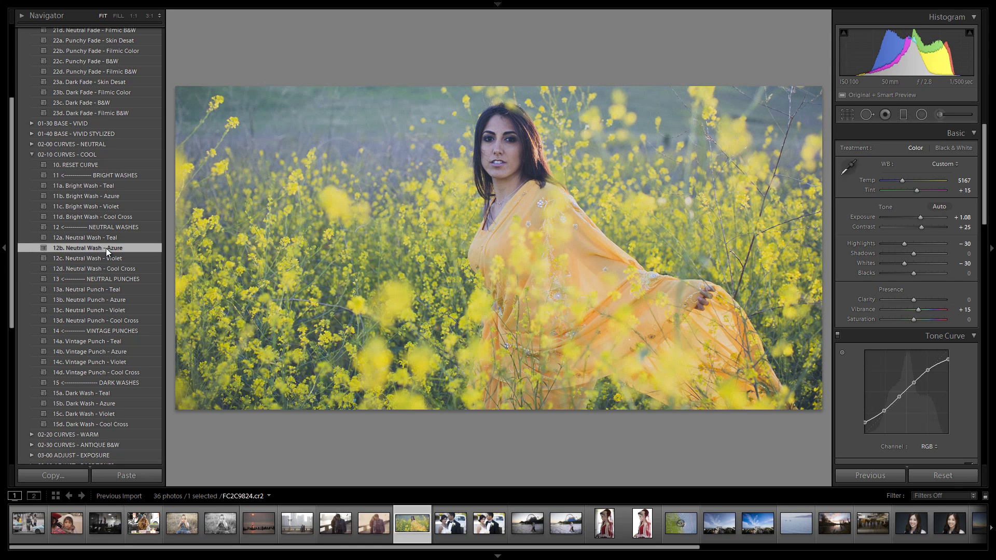
pyautogui.click(101, 256)
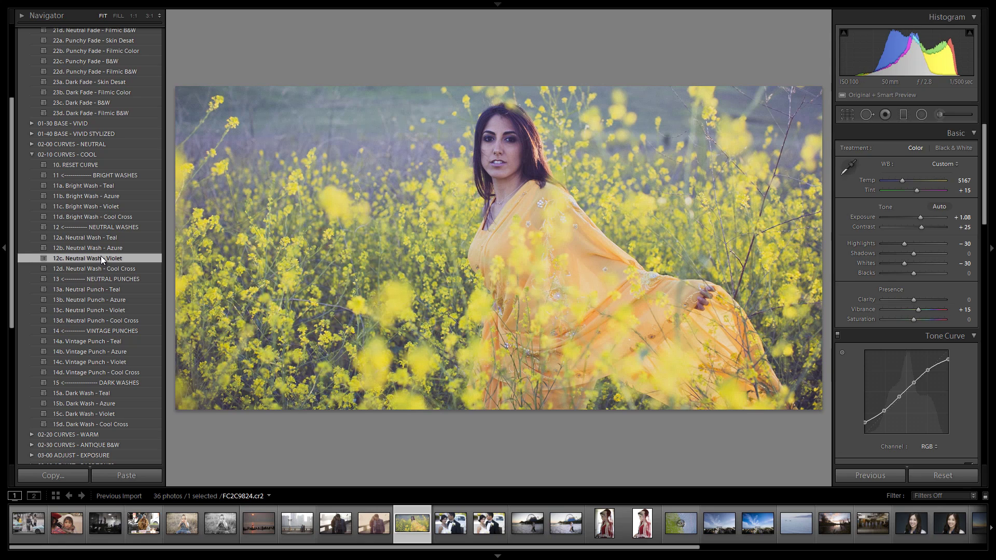
pyautogui.click(98, 263)
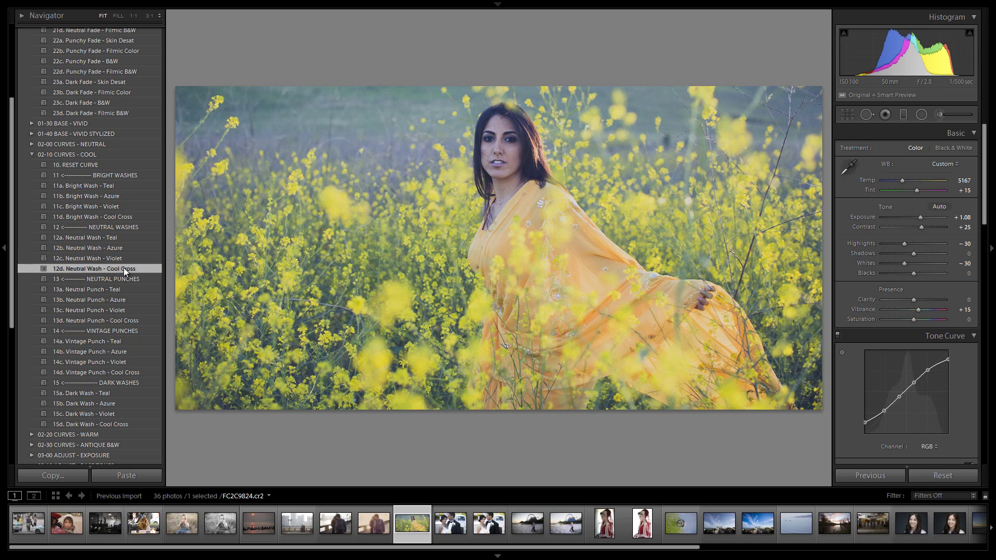
# Compare 12a. Neutral Wash - Teal with 12d. Neutral Wash - Cool Cross, finishing on Cool Cross
pyautogui.click(125, 237)
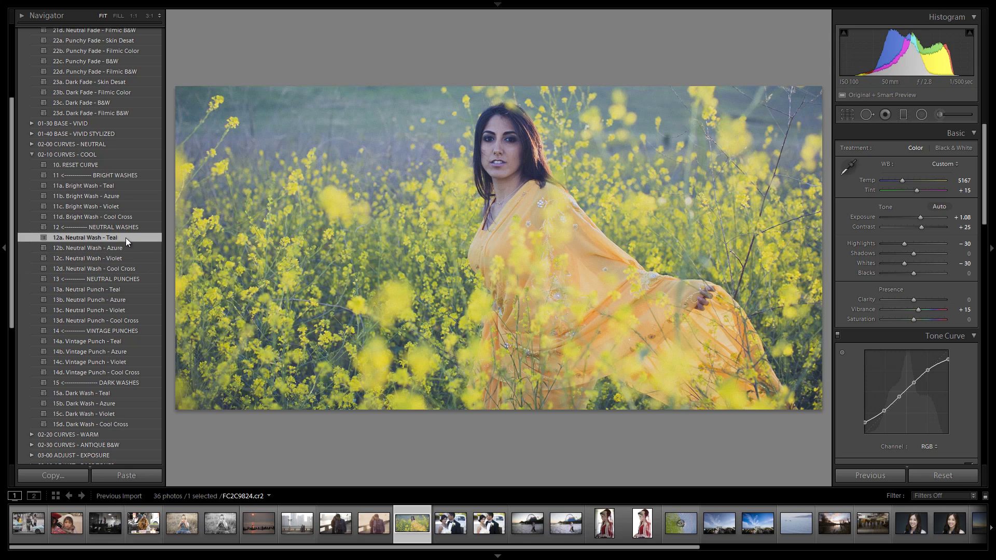
pyautogui.click(116, 269)
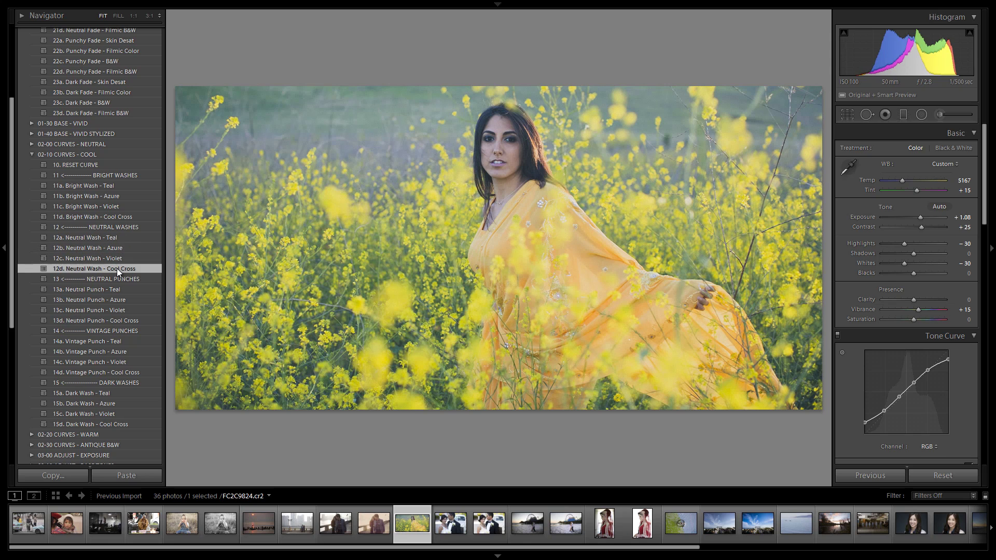
pyautogui.click(137, 239)
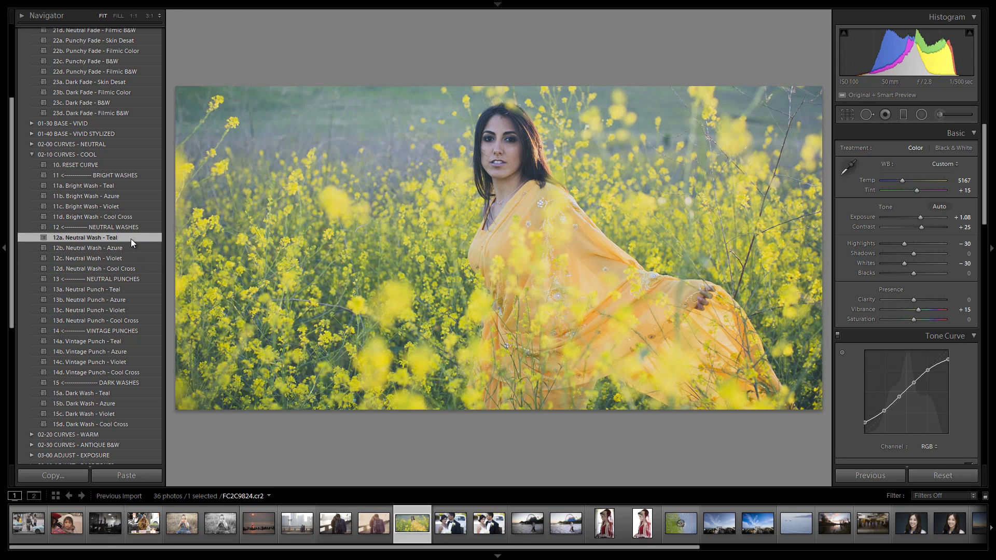
pyautogui.click(123, 269)
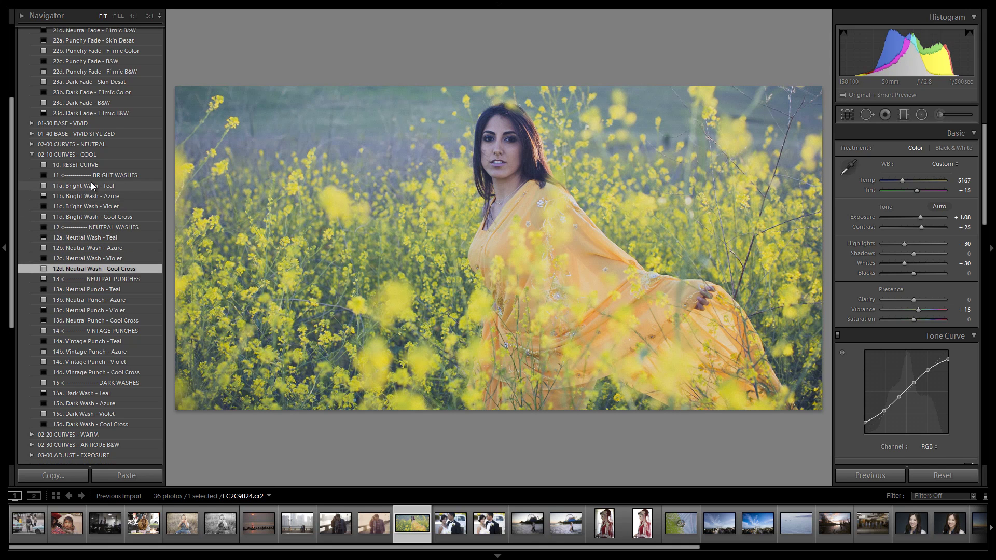
pyautogui.scroll(-5, 92, 182)
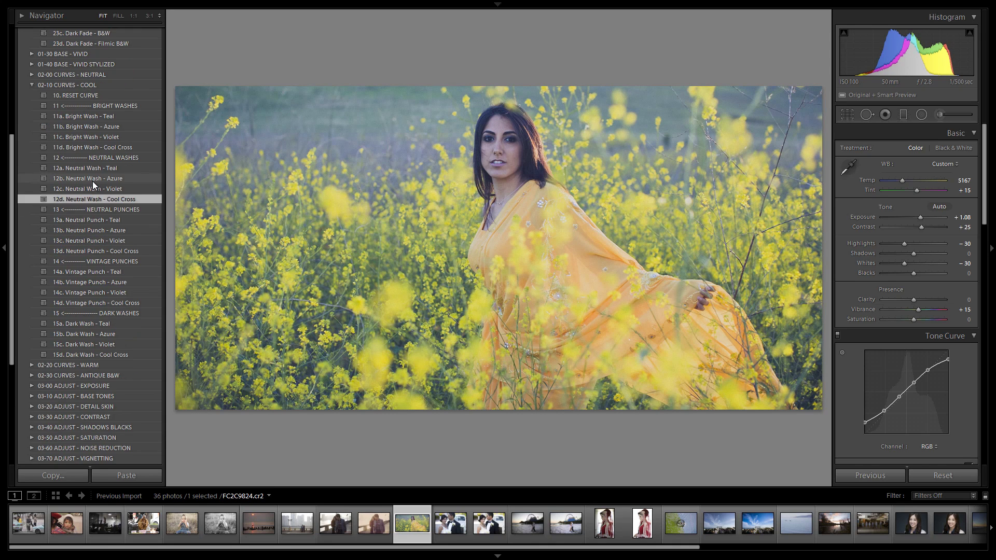
pyautogui.scroll(-3, 83, 239)
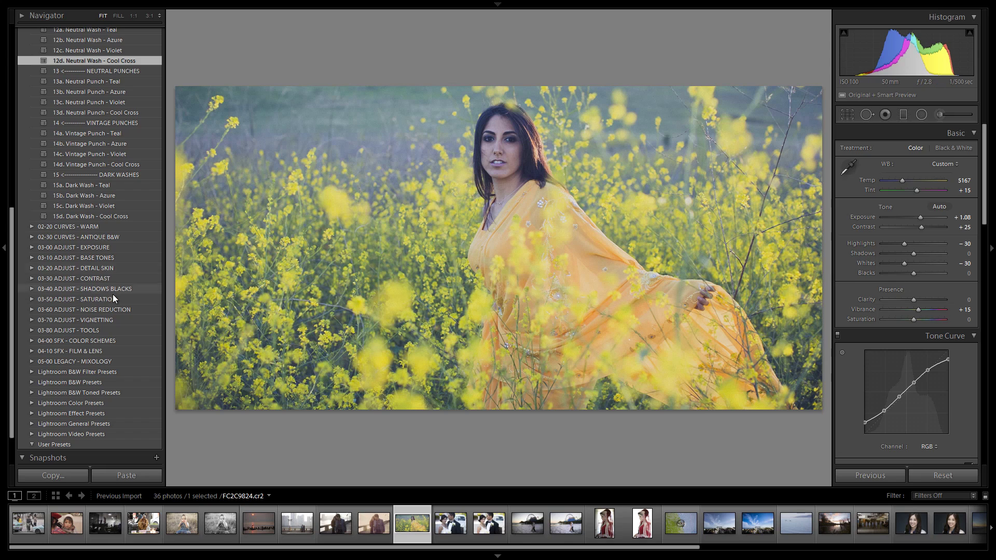
# Apply the complementary color scheme preset 01g. Green/Red from 04-00 SFX - Color Schemes
pyautogui.scroll(-2, 95, 310)
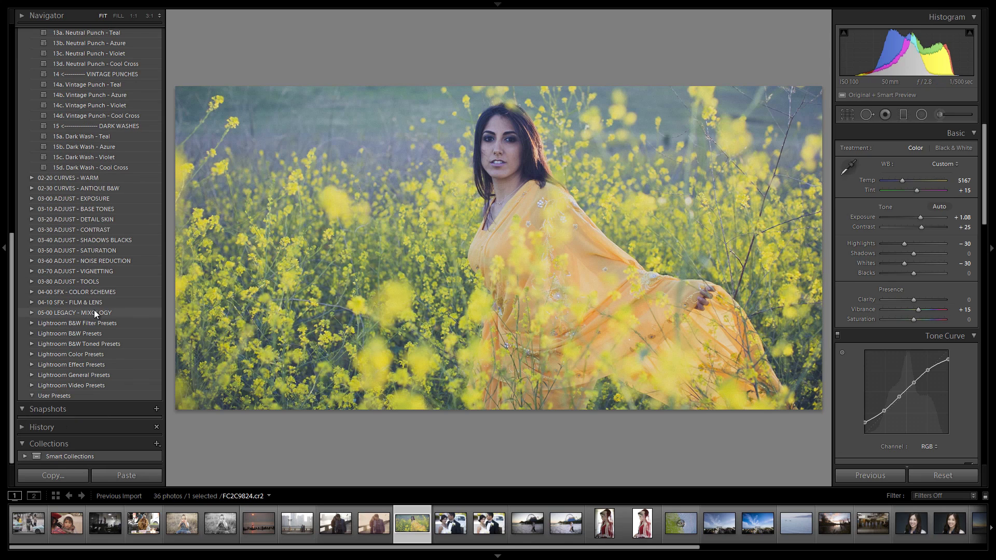
pyautogui.click(31, 292)
pyautogui.scroll(-7, 78, 275)
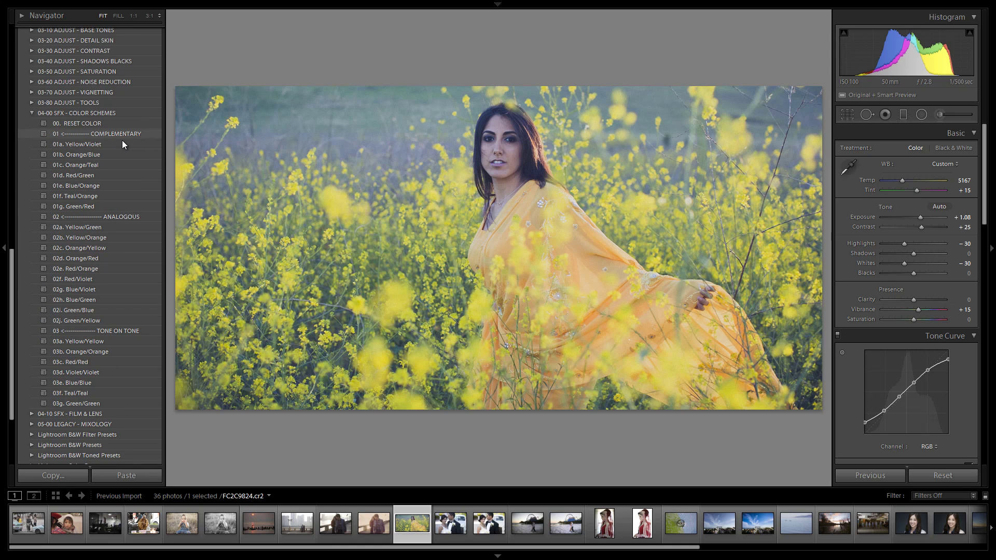
pyautogui.click(85, 206)
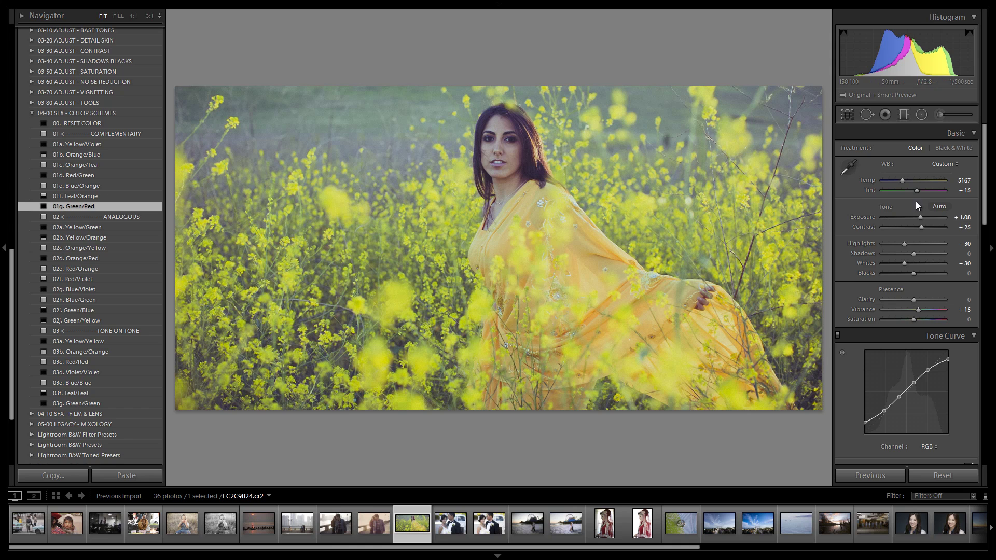
# Set the temperature to 4917, the tint to -5 and the exposure to +1.35
pyautogui.moveTo(919, 216); pyautogui.dragTo(921, 216)
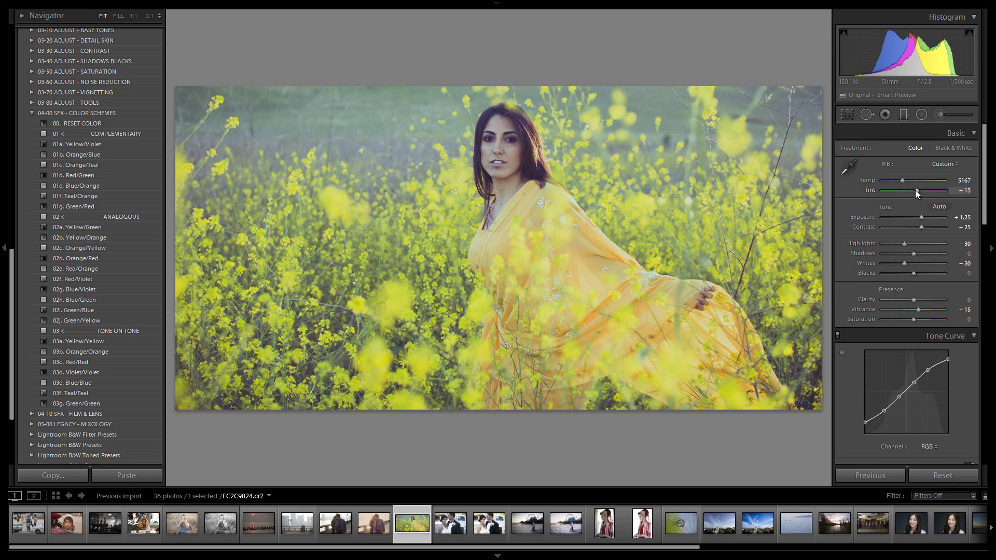
pyautogui.moveTo(916, 189); pyautogui.dragTo(901, 183)
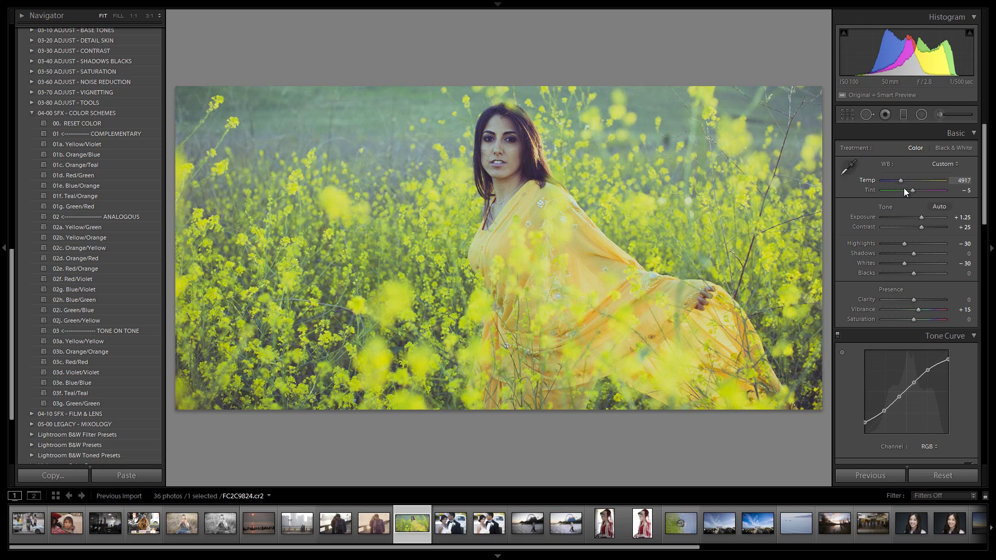
pyautogui.scroll(1, 924, 218)
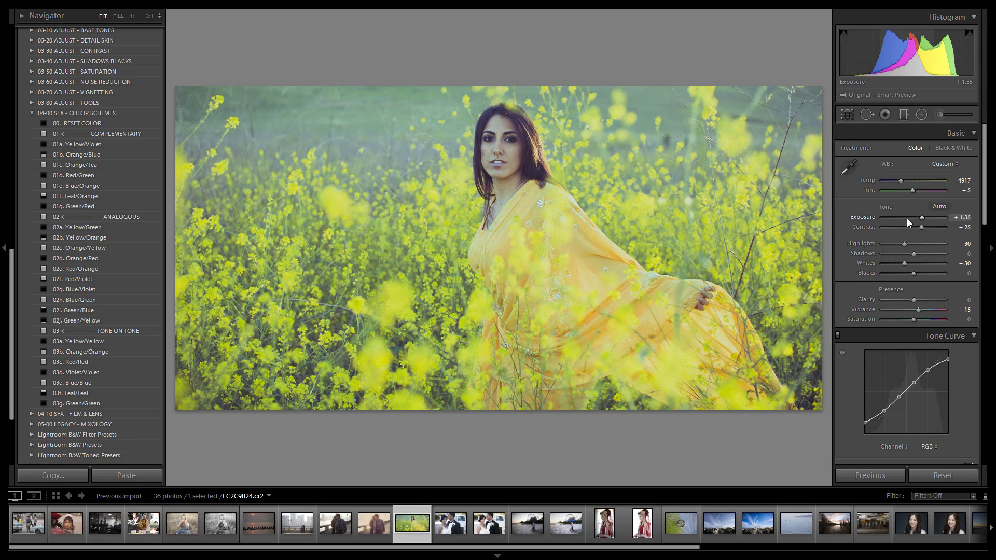
# Compare the Medium and Max Film Grain presets on the woman's face at 1:1, and apply 11d. Heavy Film Grain
pyautogui.click(33, 111)
pyautogui.click(32, 303)
pyautogui.scroll(-3, 76, 267)
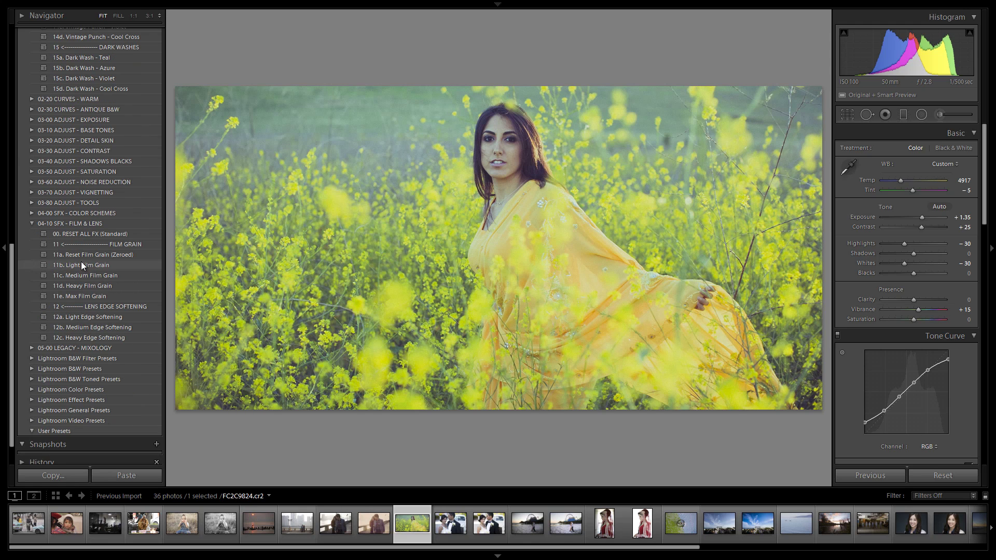
pyautogui.click(493, 164)
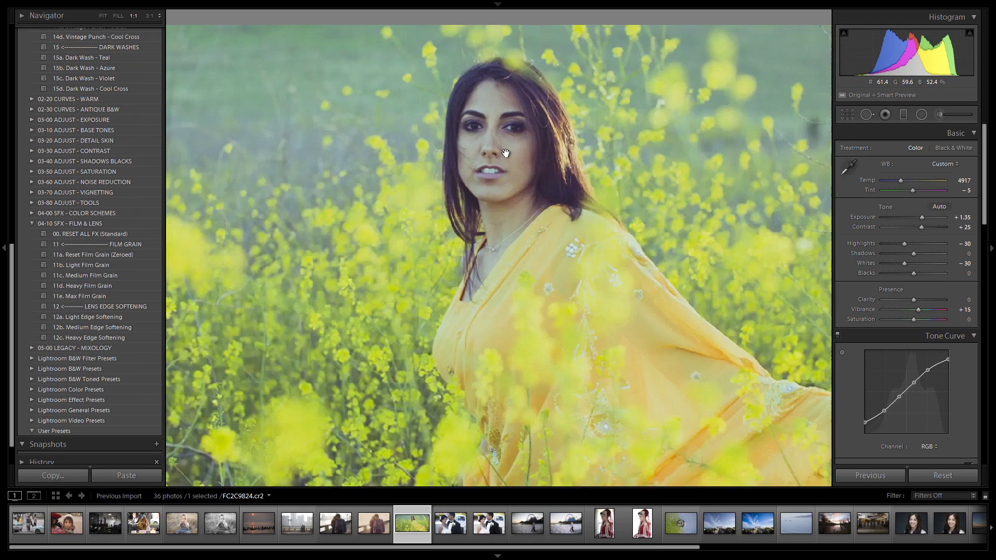
pyautogui.moveTo(423, 165); pyautogui.dragTo(425, 198)
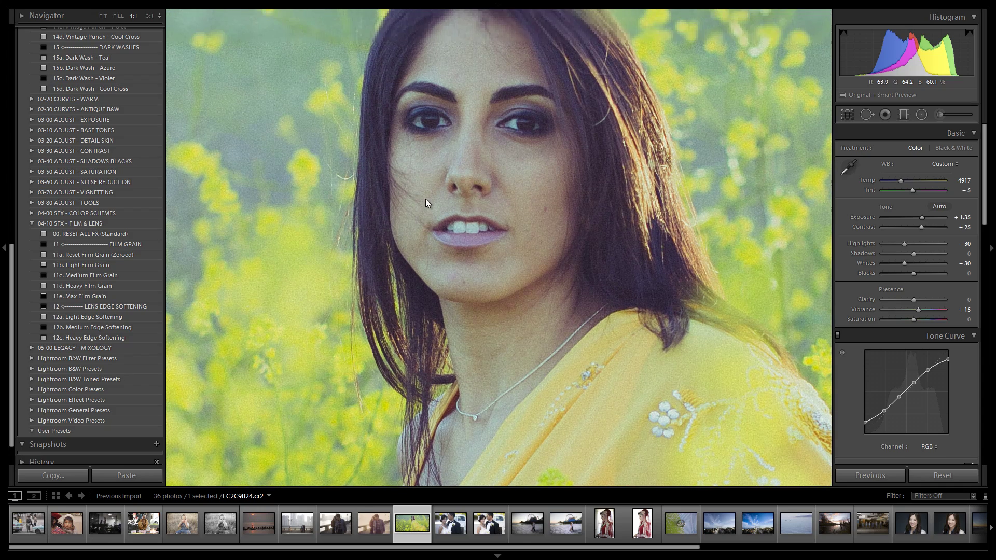
pyautogui.click(98, 278)
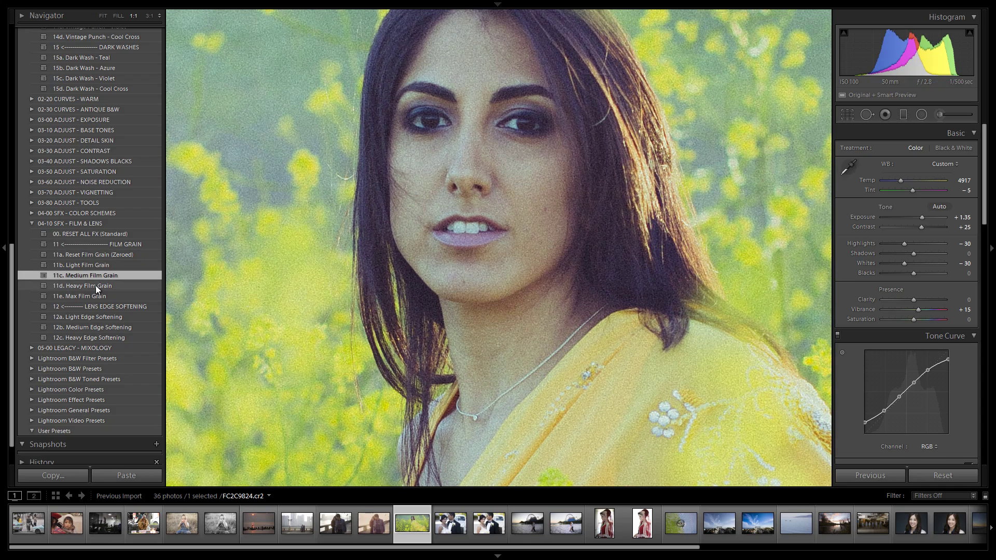
pyautogui.click(189, 269)
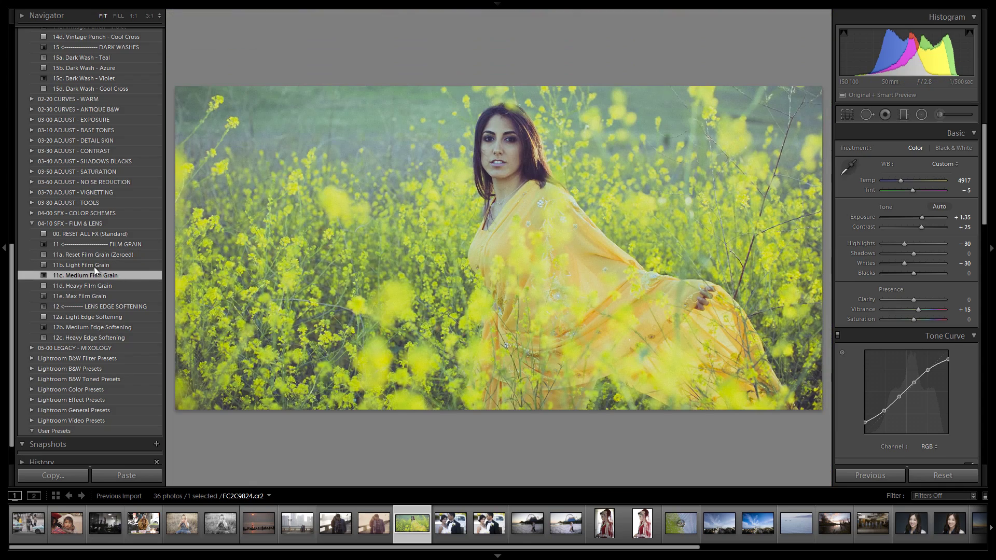
pyautogui.click(98, 281)
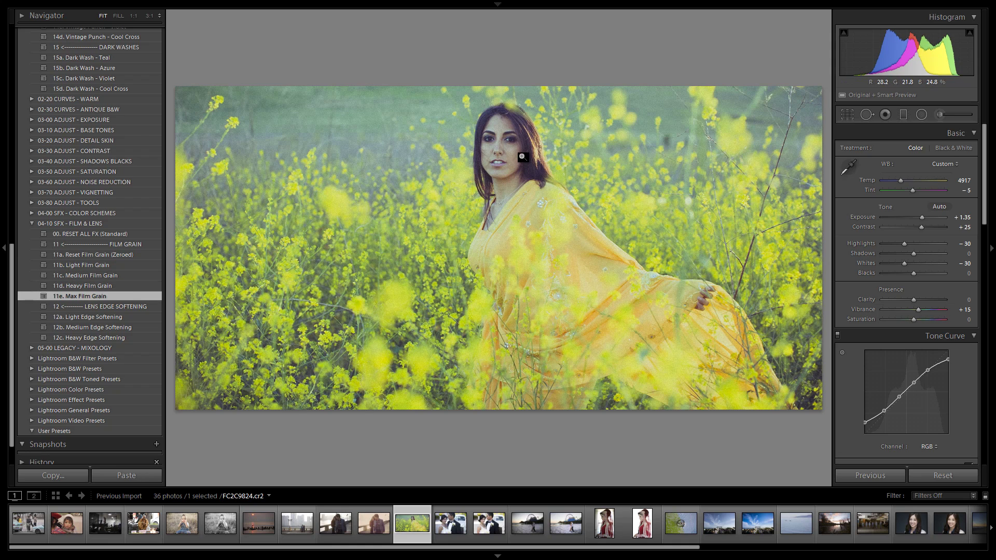
pyautogui.click(496, 146)
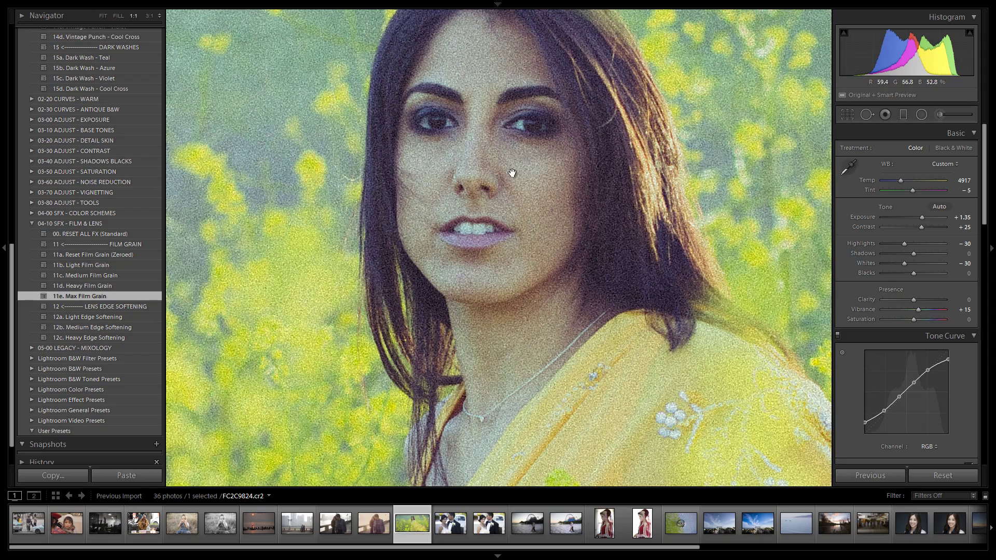
pyautogui.click(110, 286)
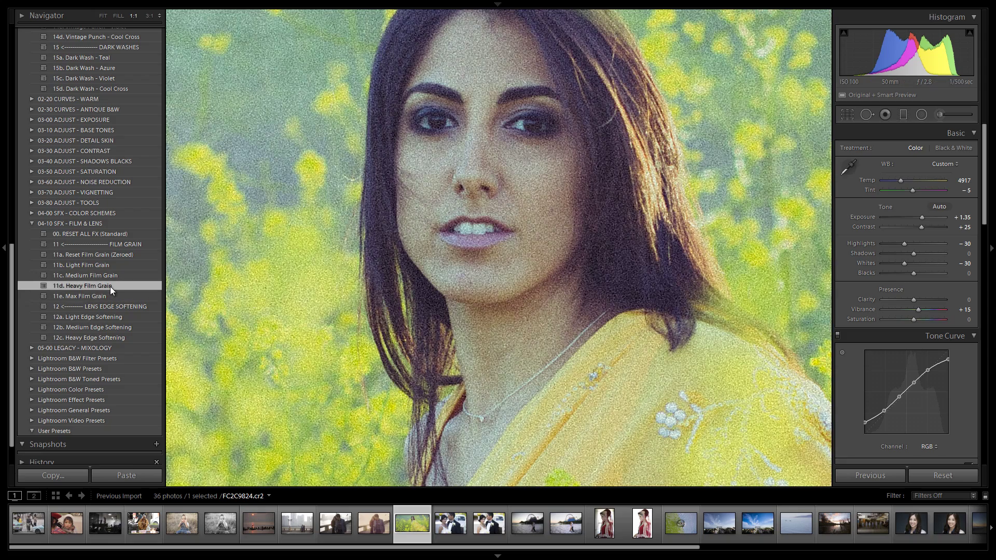
pyautogui.click(349, 208)
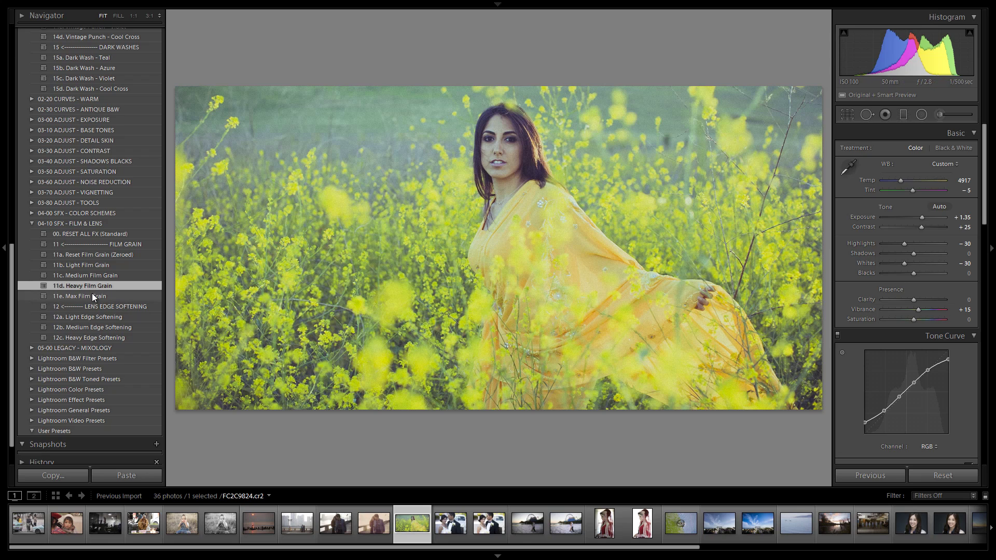
# Compare the Light, Medium and Heavy lens edge softening presets, and apply 12b. Medium Edge Softening
pyautogui.click(112, 317)
pyautogui.click(112, 326)
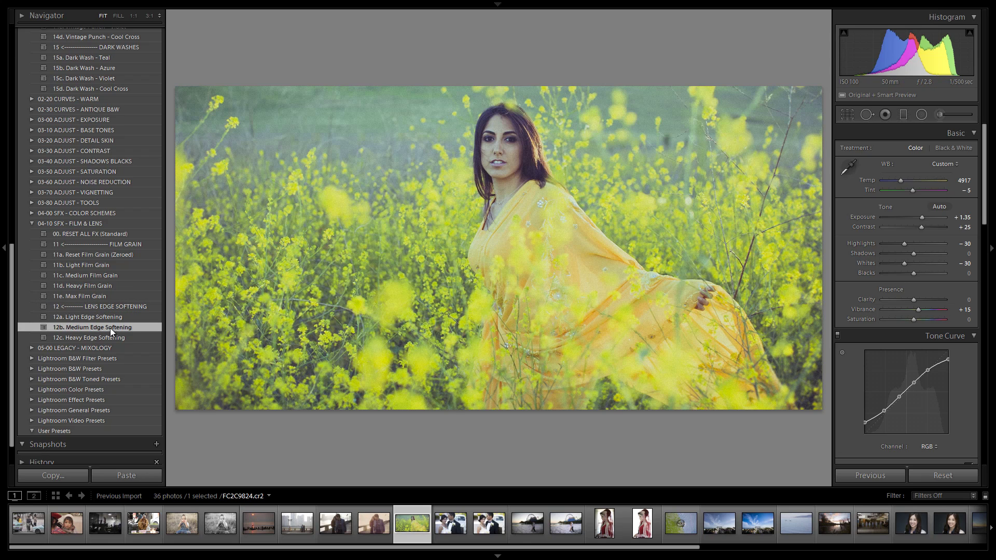
pyautogui.click(108, 339)
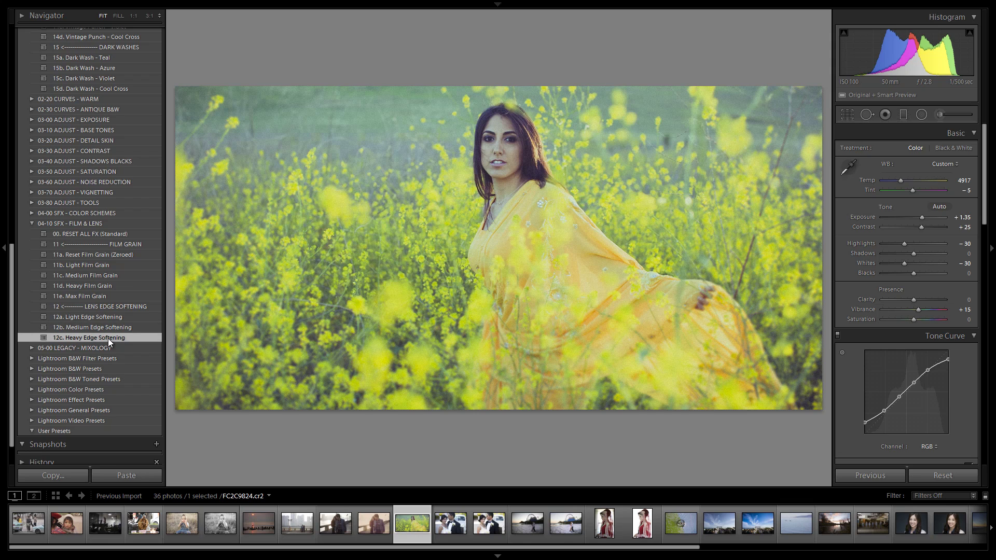
pyautogui.click(116, 328)
pyautogui.click(120, 320)
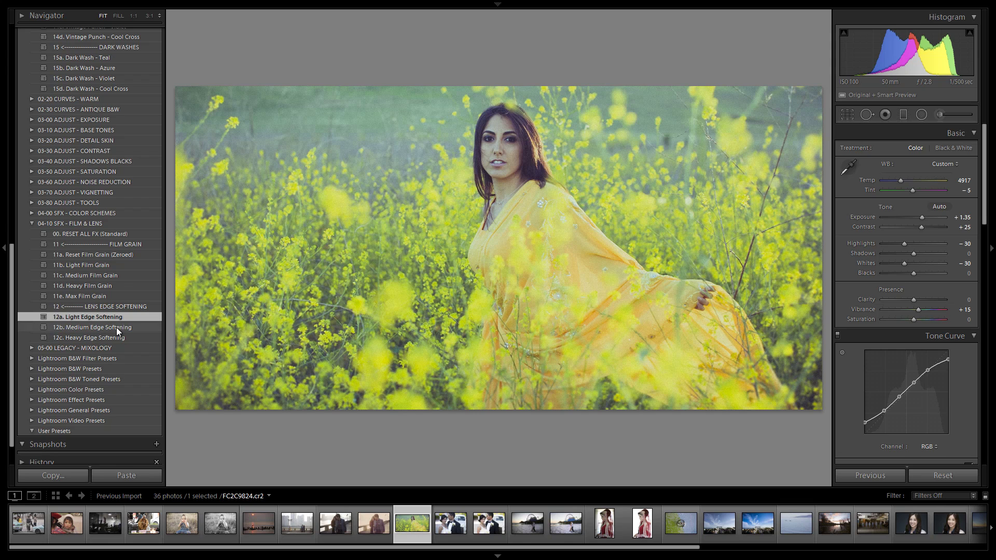
pyautogui.click(116, 328)
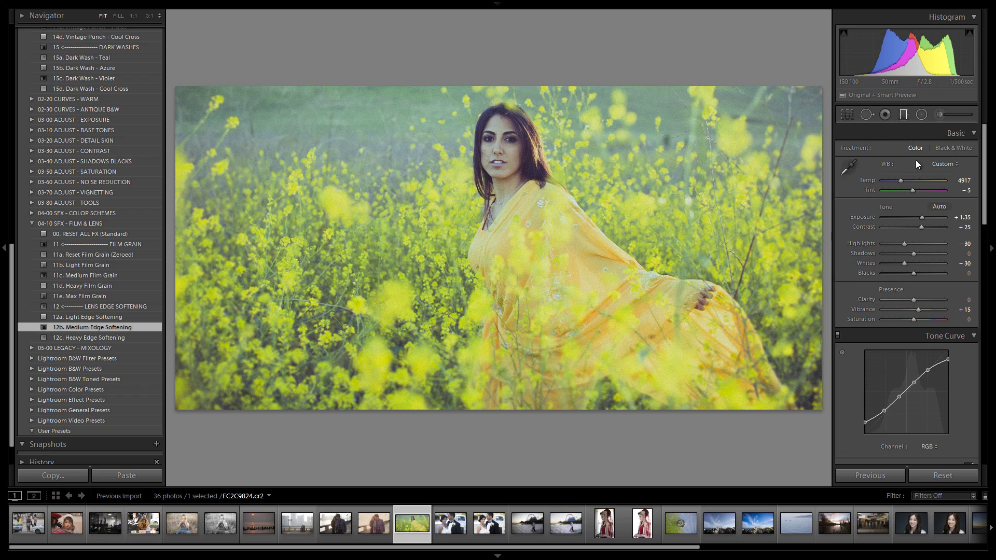
# Inspect the graduated filters around the photo's edges, close the tool and collapse the 04-10 SFX - Film & Lens presets
pyautogui.press('m')
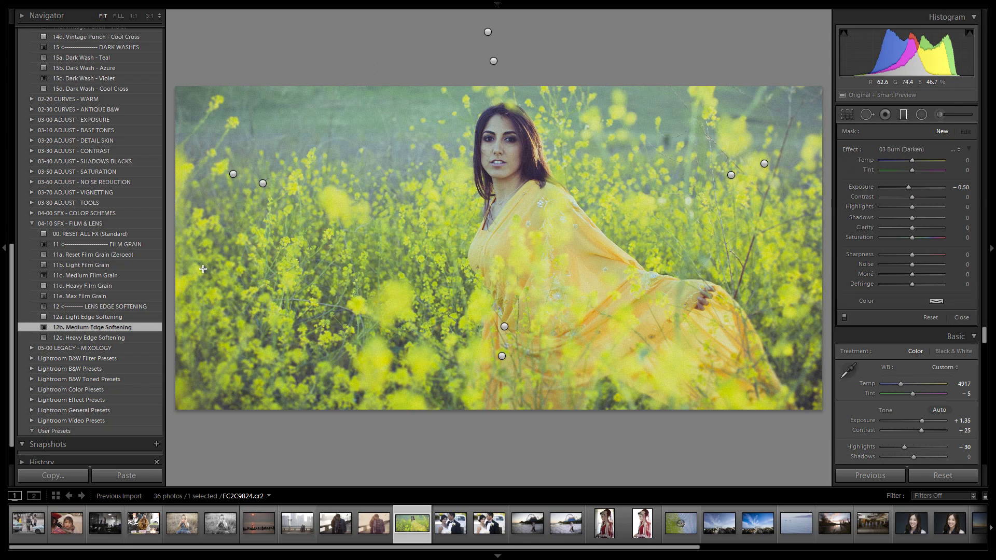
pyautogui.click(902, 116)
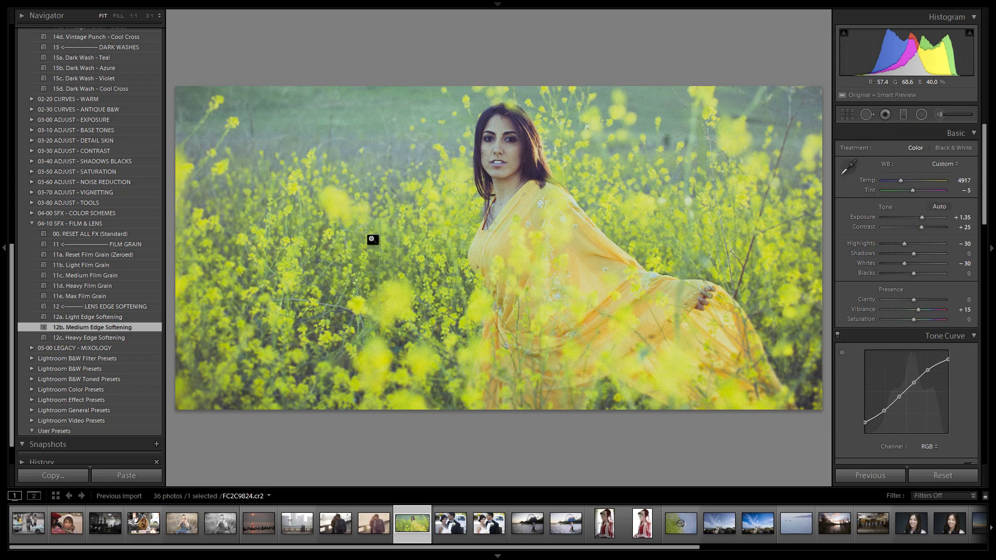
pyautogui.click(32, 223)
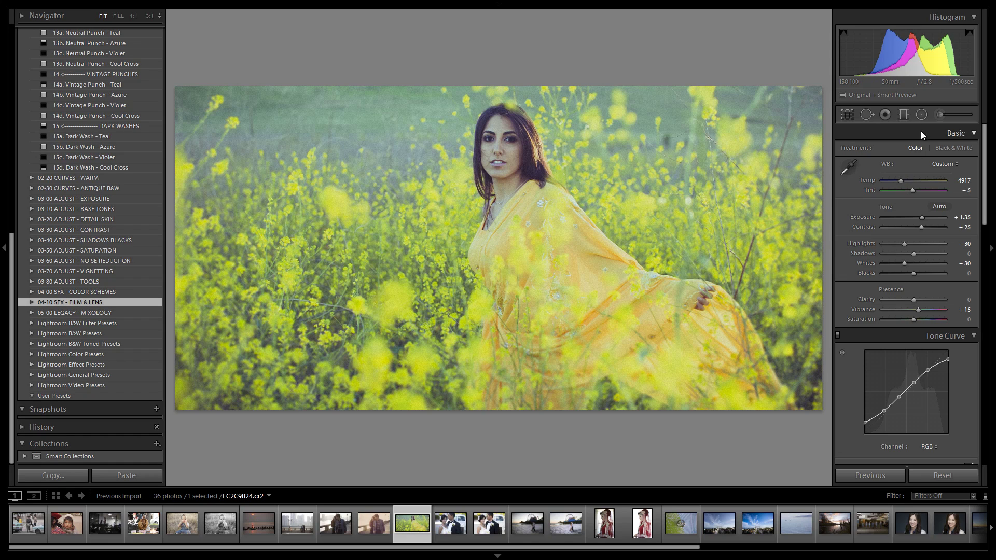
# Add a wide 03 Burn (Darken) radial filter centered on the woman's face, with a feather of 64, to darken the surrounding field
pyautogui.click(921, 116)
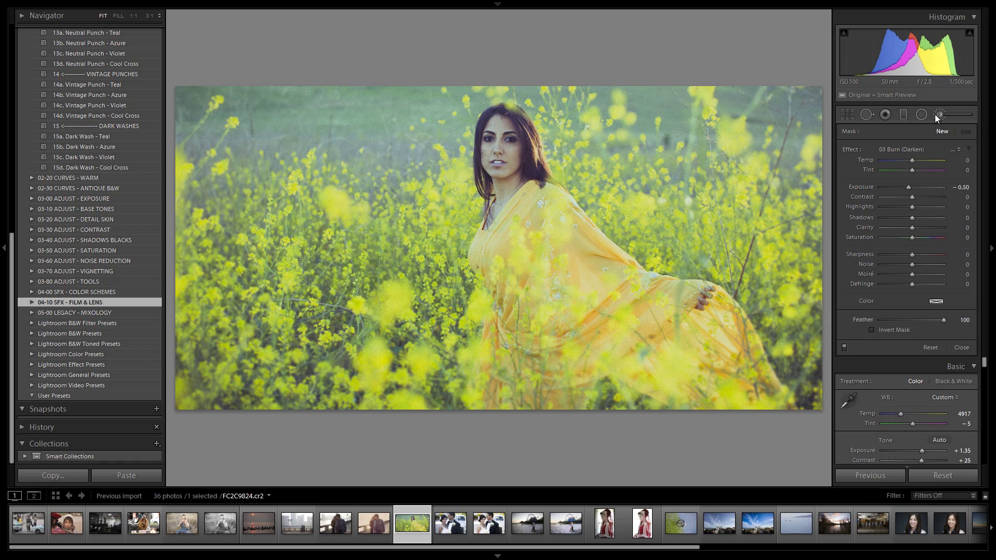
pyautogui.click(933, 129)
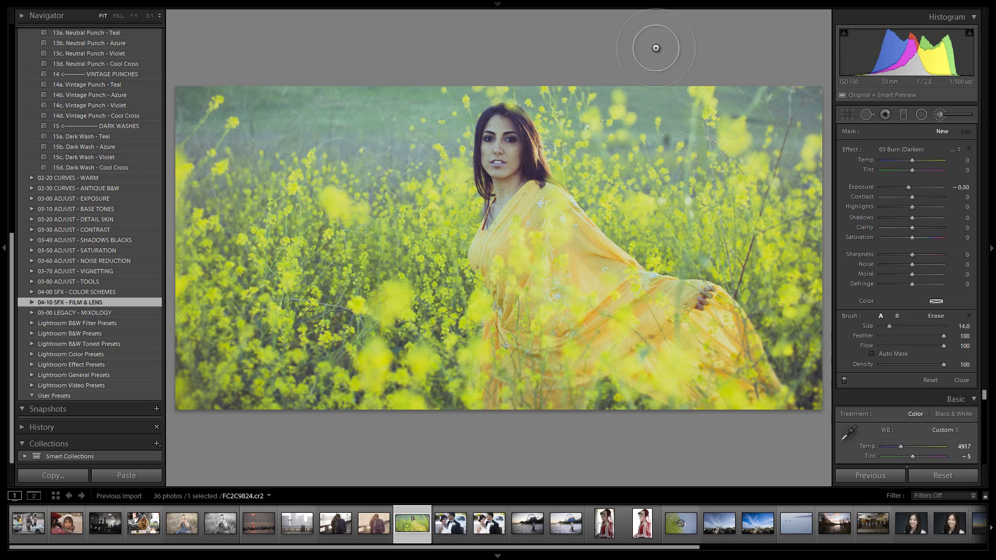
pyautogui.click(919, 117)
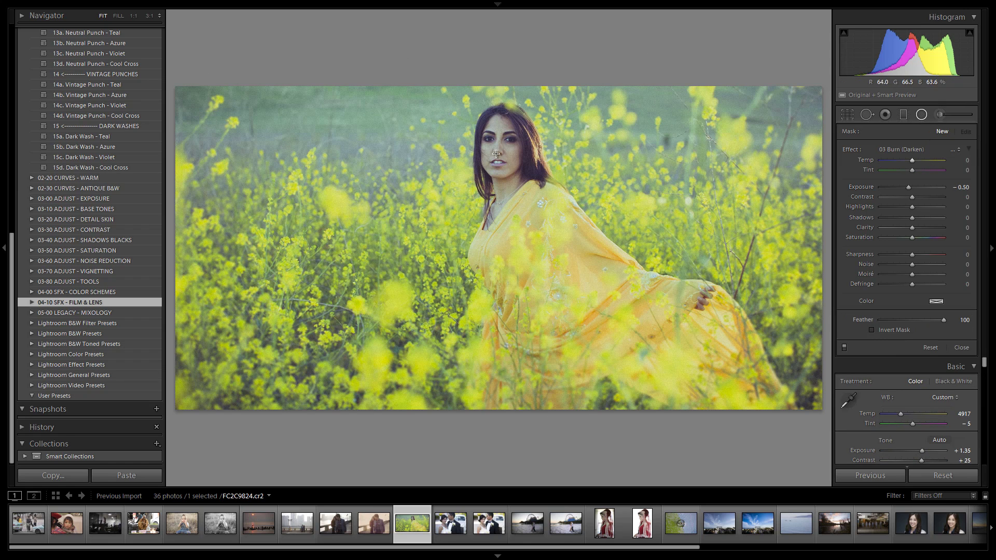
pyautogui.moveTo(501, 153)
pyautogui.mouseDown()
pyautogui.moveTo(658, 313)
pyautogui.moveTo(671, 489)
pyautogui.moveTo(656, 511)
pyautogui.moveTo(668, 534)
pyautogui.mouseUp()
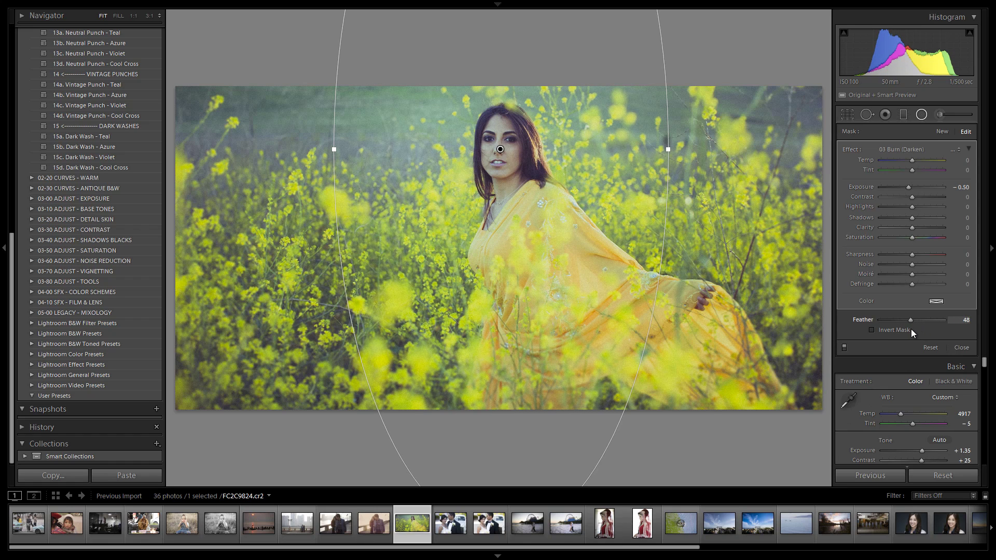
pyautogui.moveTo(920, 330); pyautogui.dragTo(922, 330)
pyautogui.moveTo(669, 151); pyautogui.dragTo(727, 151)
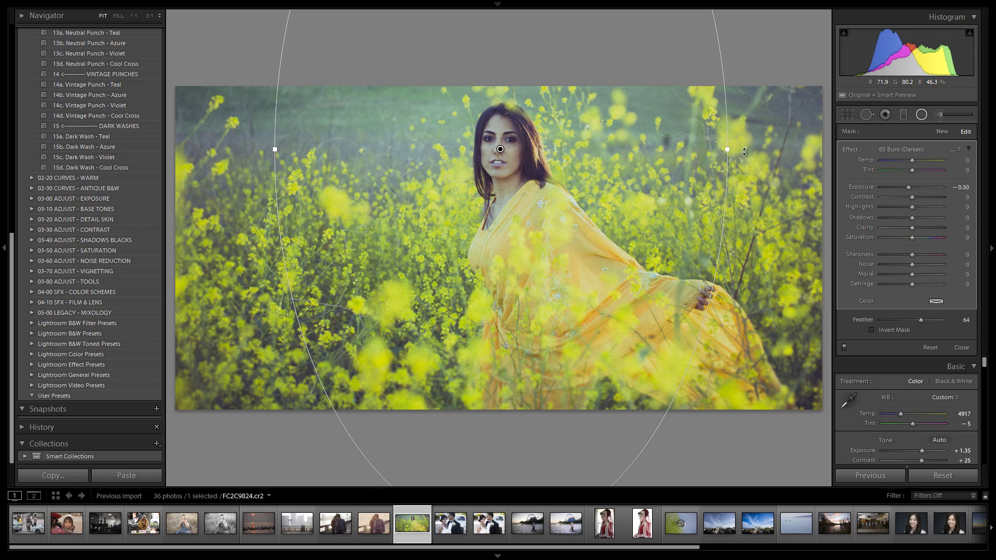
pyautogui.click(921, 114)
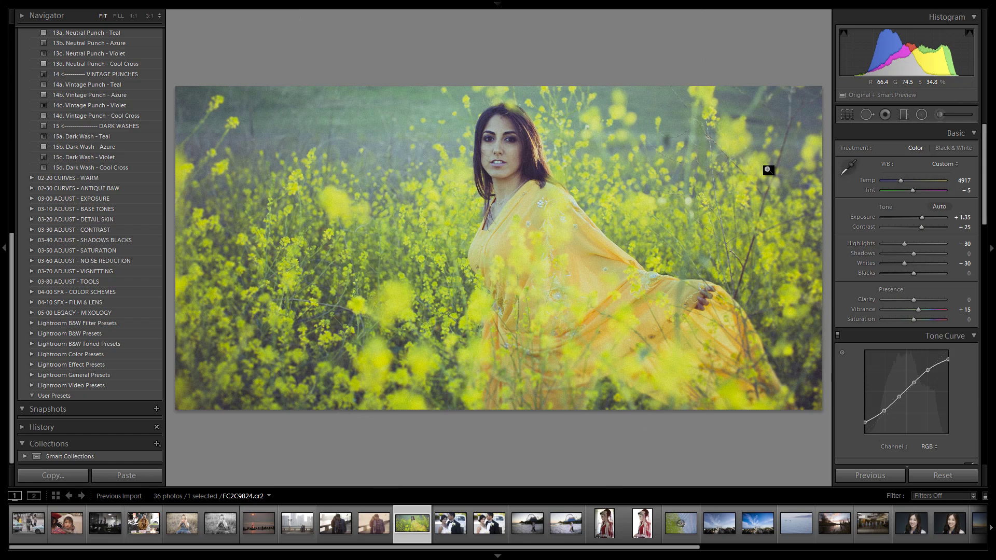
# Compare the edited photo with its before version several times, finishing on the edited version
pyautogui.press('\\')
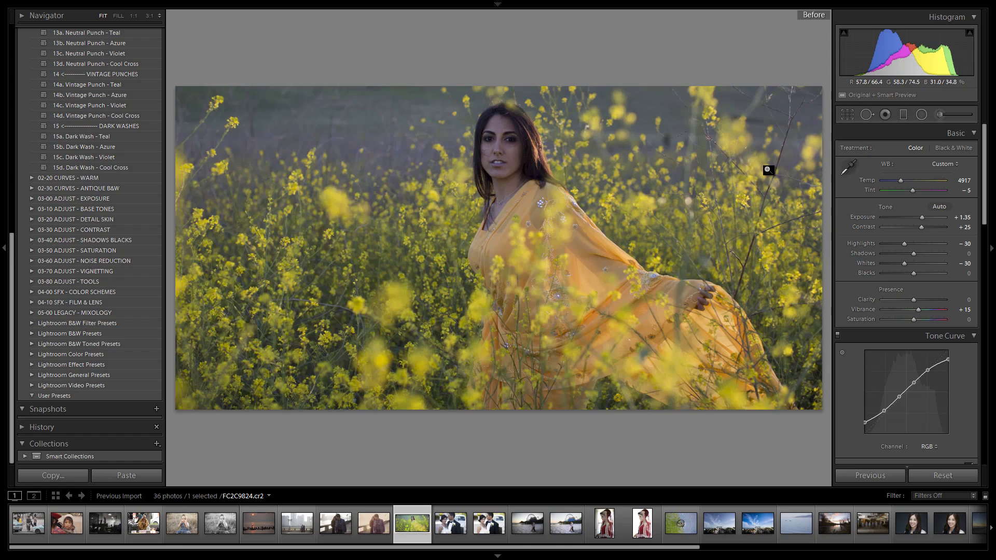
pyautogui.press('\\')
pyautogui.press('\\')
pyautogui.press('\\')
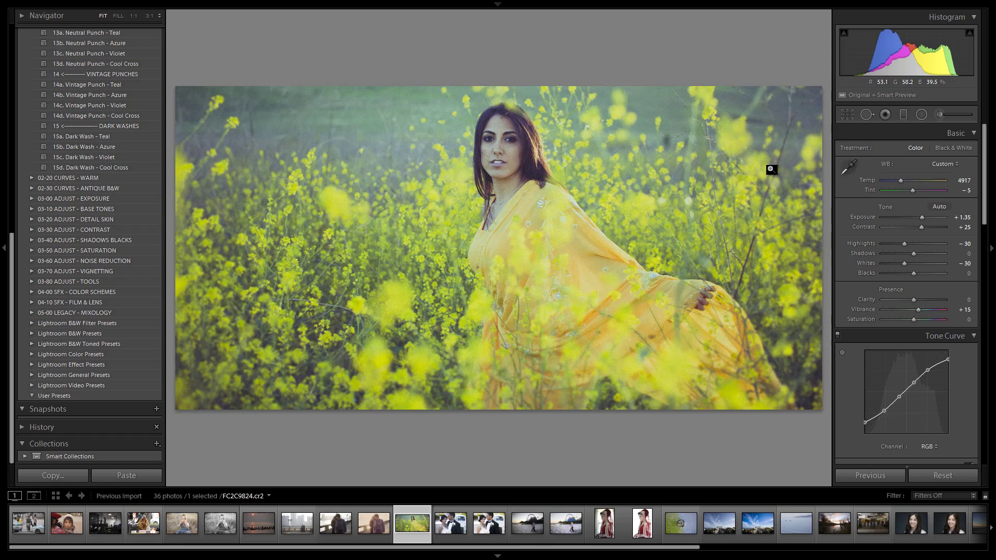
pyautogui.press('\\')
pyautogui.press('\\')
pyautogui.press('\\')
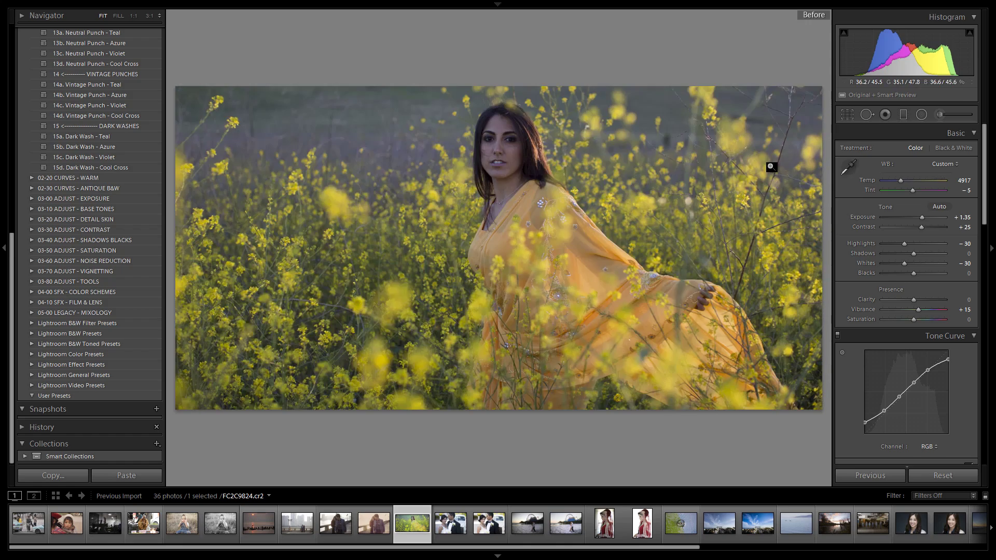
pyautogui.press('\\')
pyautogui.press('\\')
pyautogui.press('\\')
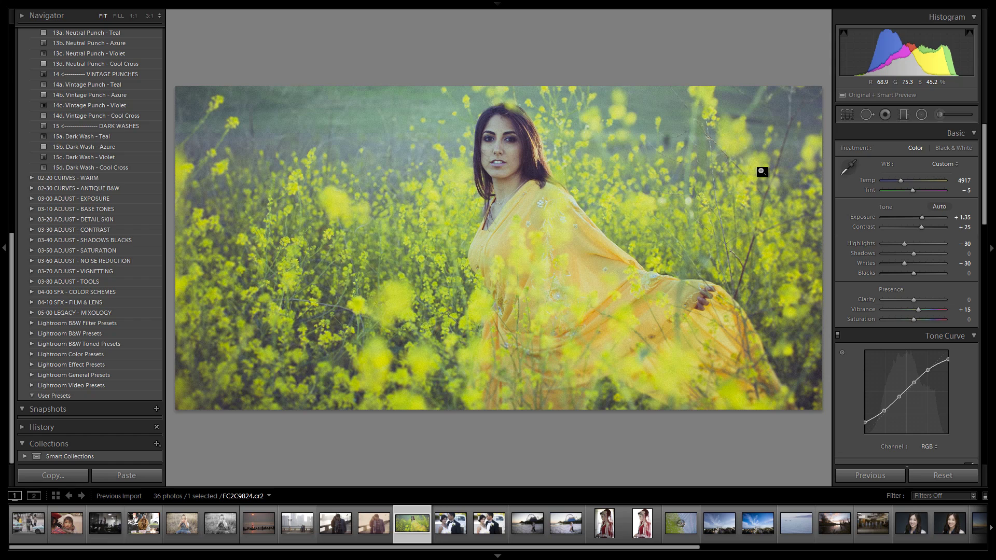
# Start a new develop preset and store it in the 00-00 MY MIXOLOGY - PYE folder
pyautogui.scroll(10, 56, 160)
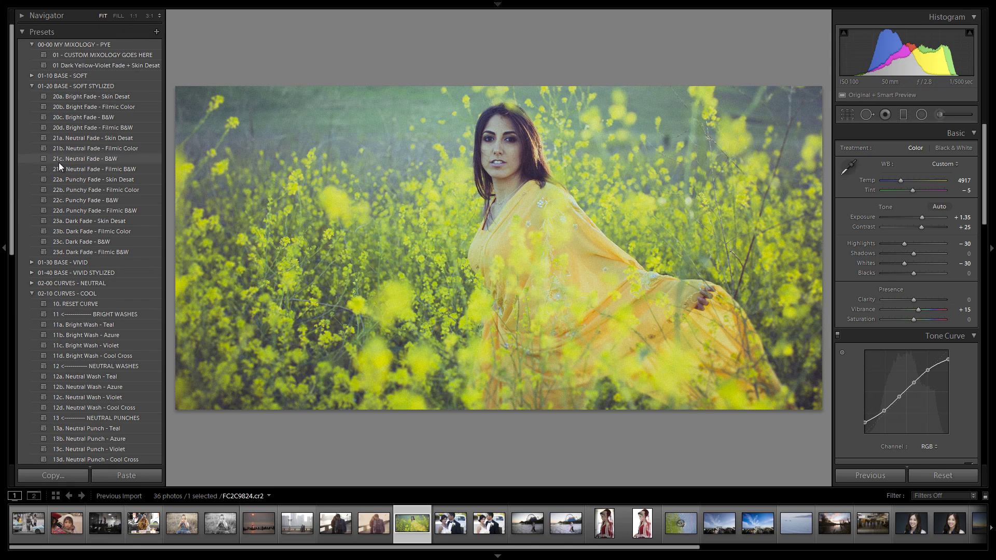
pyautogui.click(156, 32)
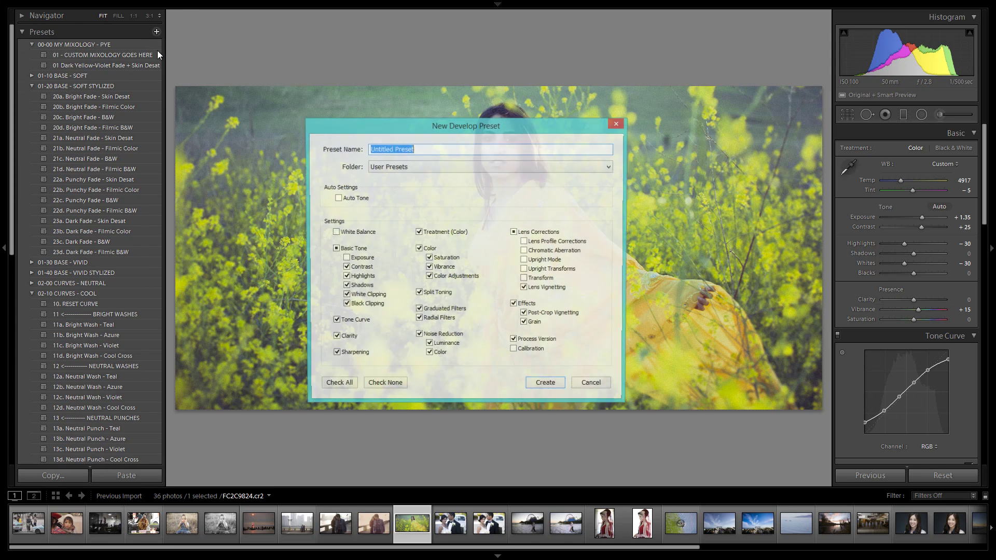
pyautogui.click(368, 150)
pyautogui.moveTo(426, 150); pyautogui.dragTo(368, 170)
pyautogui.click(397, 170)
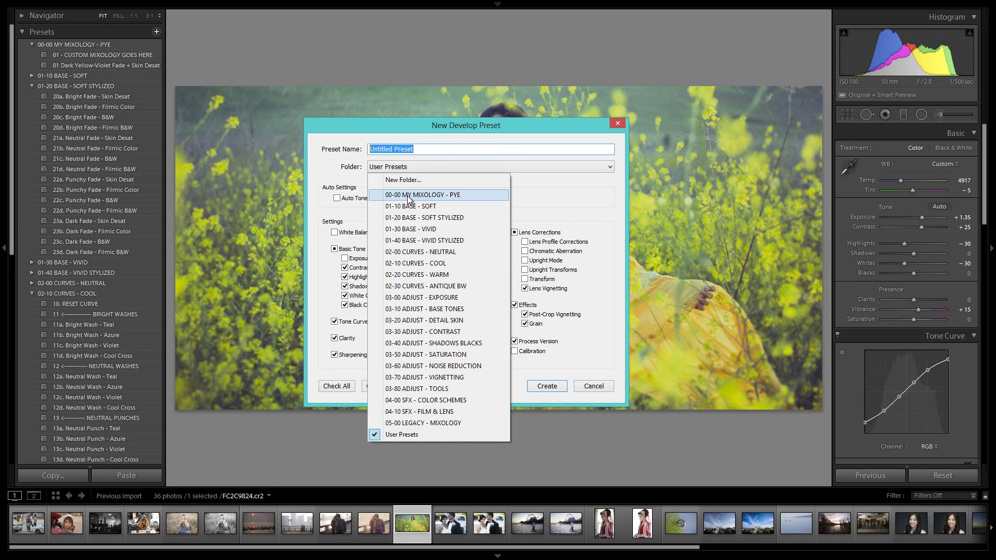
pyautogui.click(407, 194)
# Name the new preset 02 - Teal Filmic Fade + Edge Soften and create it with the checked settings
pyautogui.write('02 ')
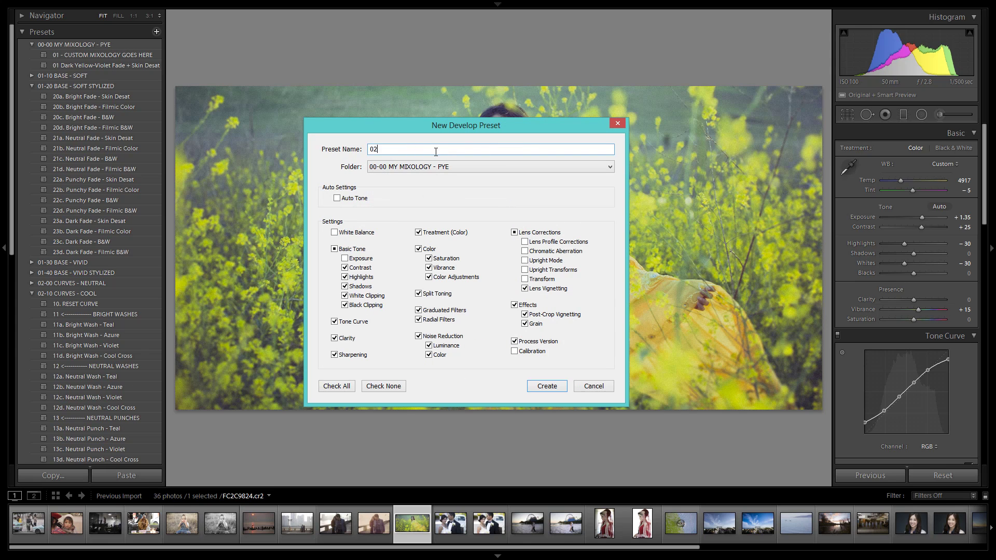
pyautogui.write('- T')
pyautogui.press('BackSpace')
pyautogui.write('Teal Filmic Fade - Ed')
pyautogui.press('BackSpace')
pyautogui.press('BackSpace')
pyautogui.write('S')
pyautogui.press('BackSpace')
pyautogui.write('Edge Soften')
pyautogui.click(544, 387)
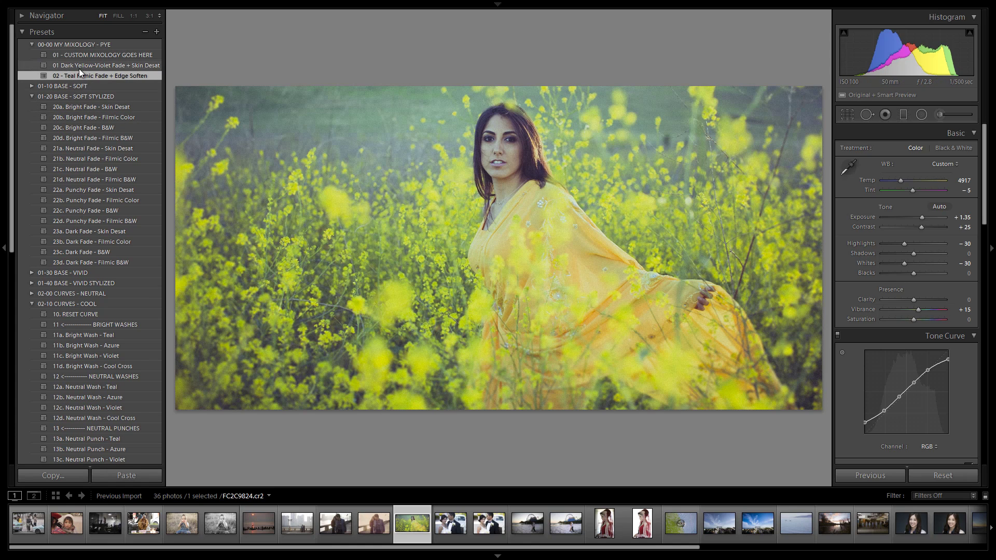
# Rename the new preset as 02 Teal Filmic Fade + Edge Soften, without the dash after the number
pyautogui.rightClick(68, 76)
pyautogui.click(83, 113)
pyautogui.click(459, 265)
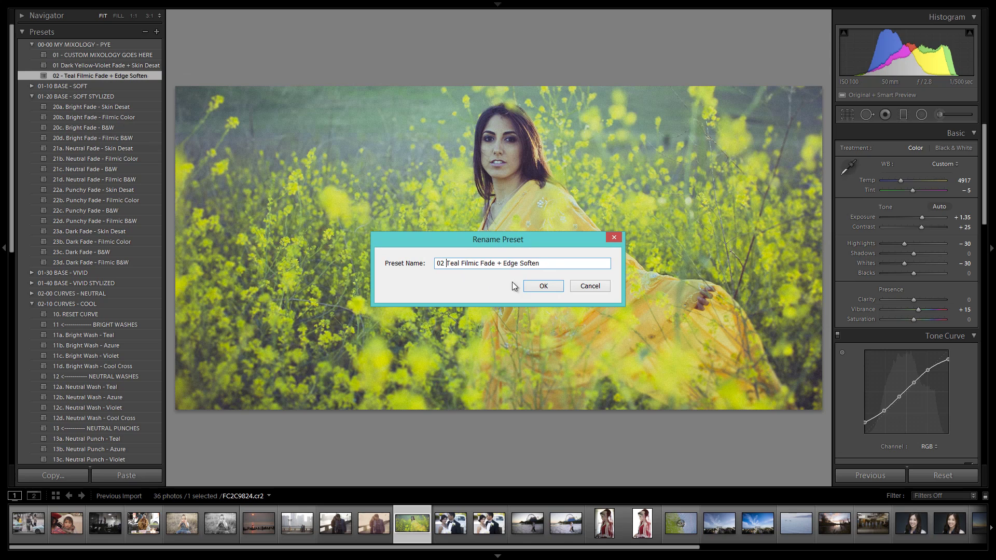
pyautogui.click(543, 285)
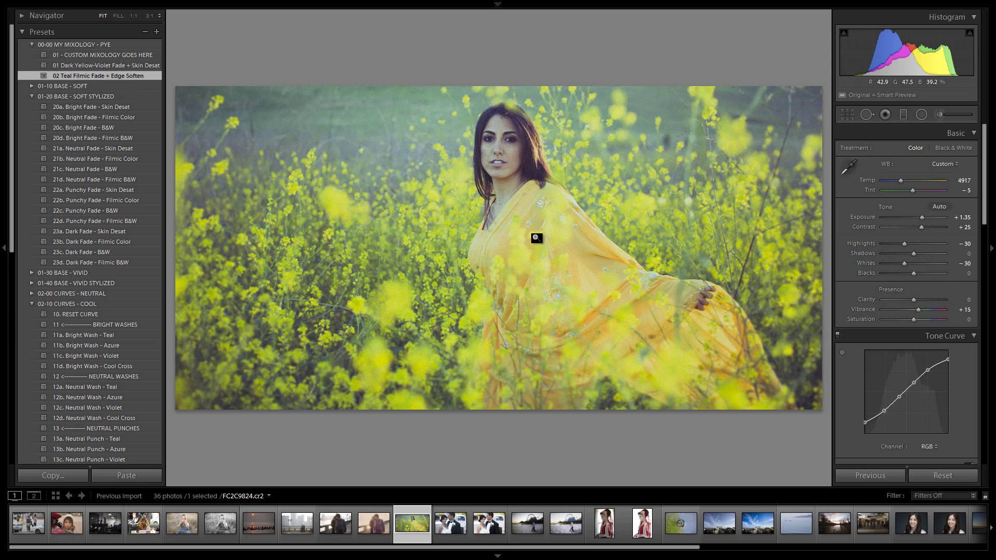
# Try lowering the photo's shadows to -83 with the 02 preset applied, and undo the change
pyautogui.hotkey('ctrl', 'shift', 'r')
pyautogui.click(128, 76)
pyautogui.moveTo(914, 254); pyautogui.dragTo(888, 254)
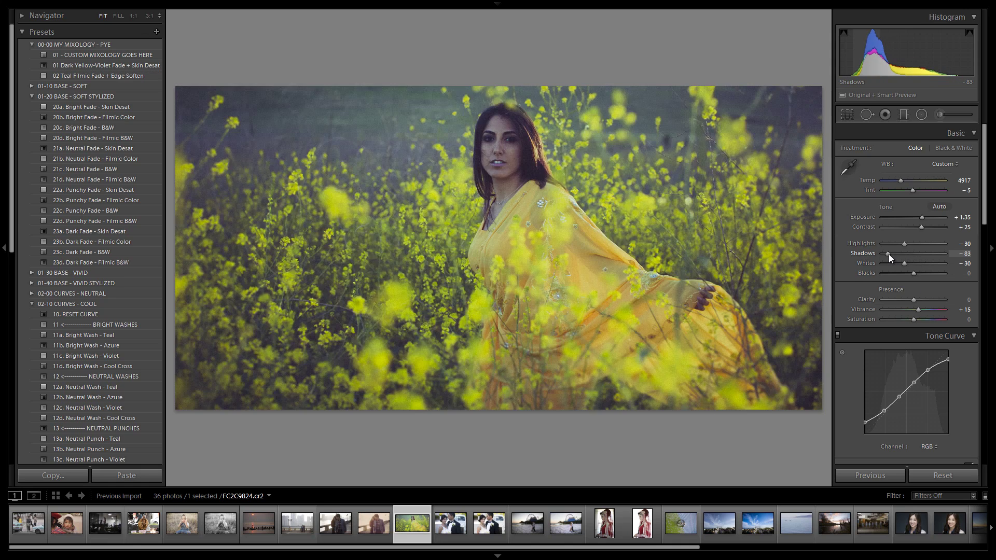
pyautogui.hotkey('ctrl', 'z')
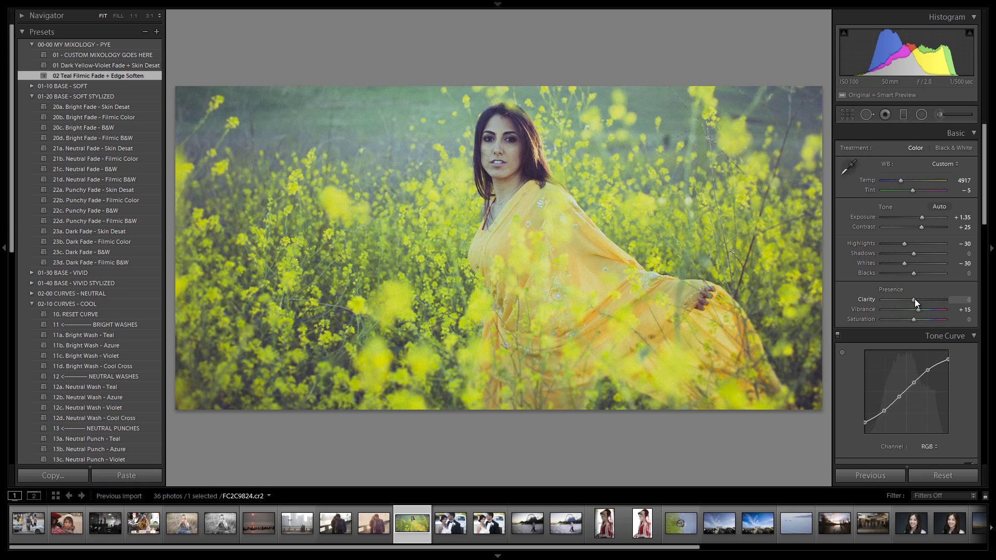
# Lower the clarity, try the 03-20 ADJUST - DETAIL SKIN softening presets, and apply 21. Detail Soften - Heavy (Portraits)
pyautogui.press('Down')
pyautogui.press('Down')
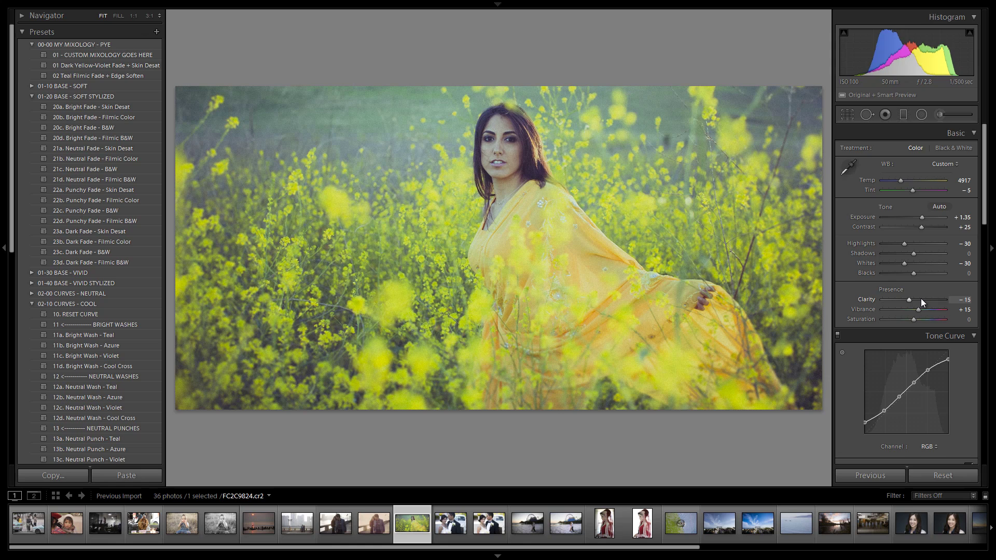
pyautogui.click(31, 303)
pyautogui.scroll(-2, 35, 319)
pyautogui.click(33, 321)
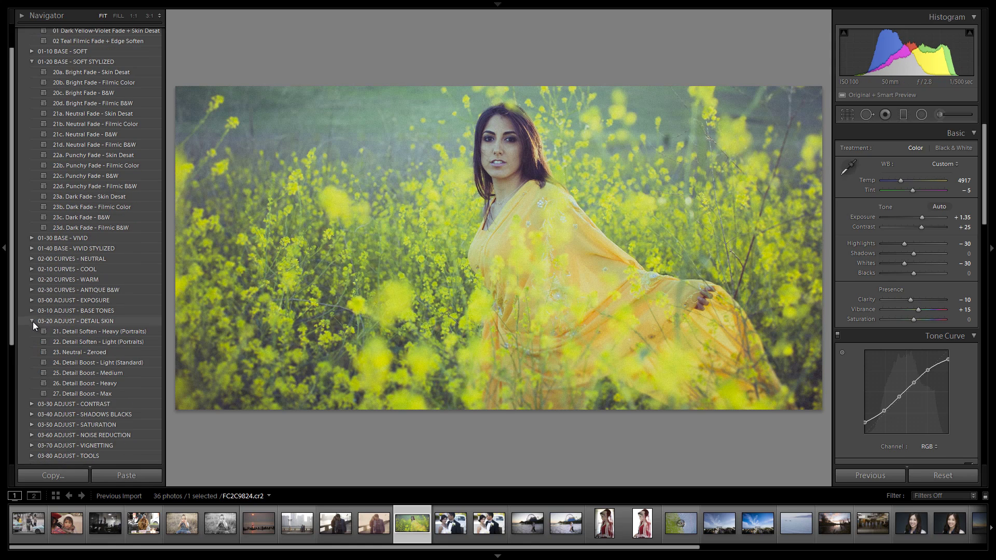
pyautogui.scroll(-3, 80, 332)
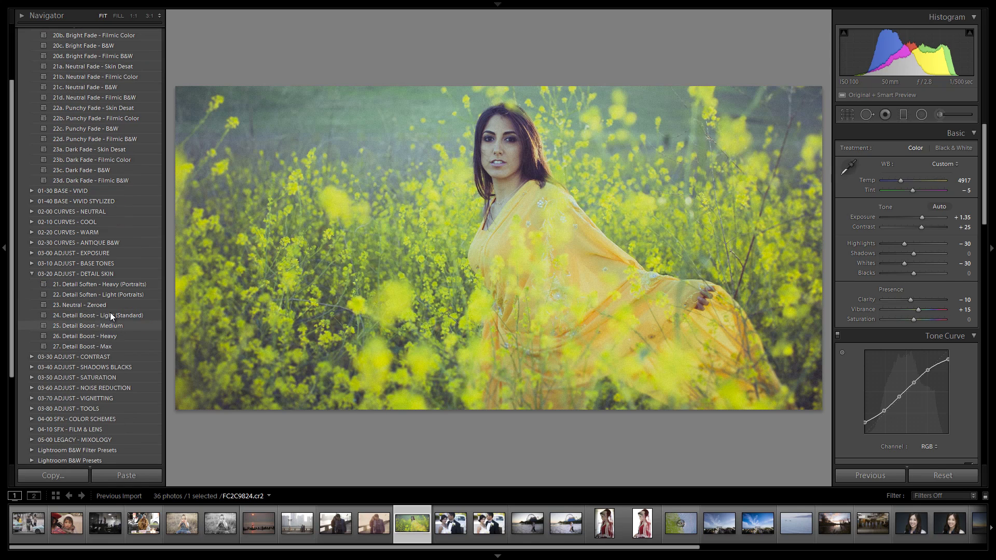
pyautogui.click(104, 285)
pyautogui.click(101, 293)
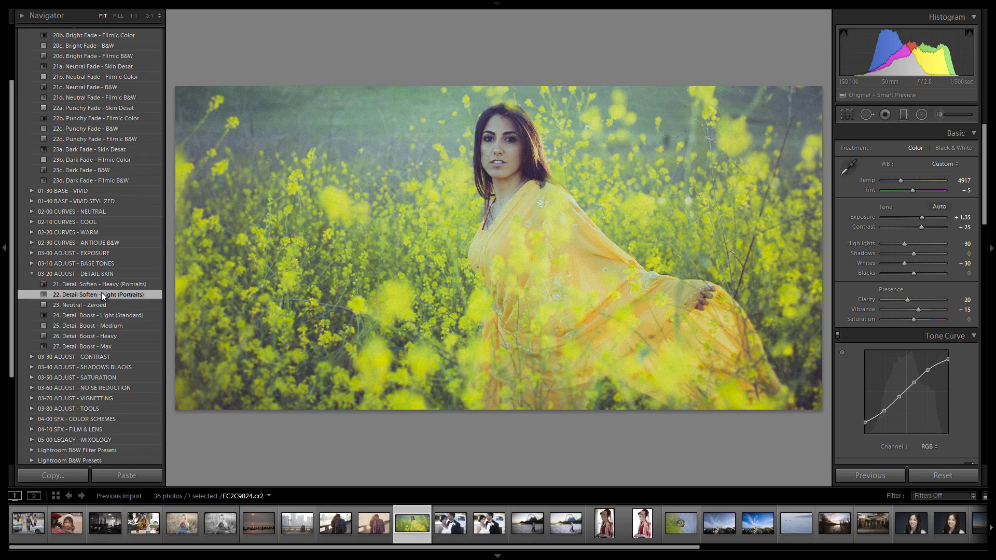
pyautogui.click(107, 285)
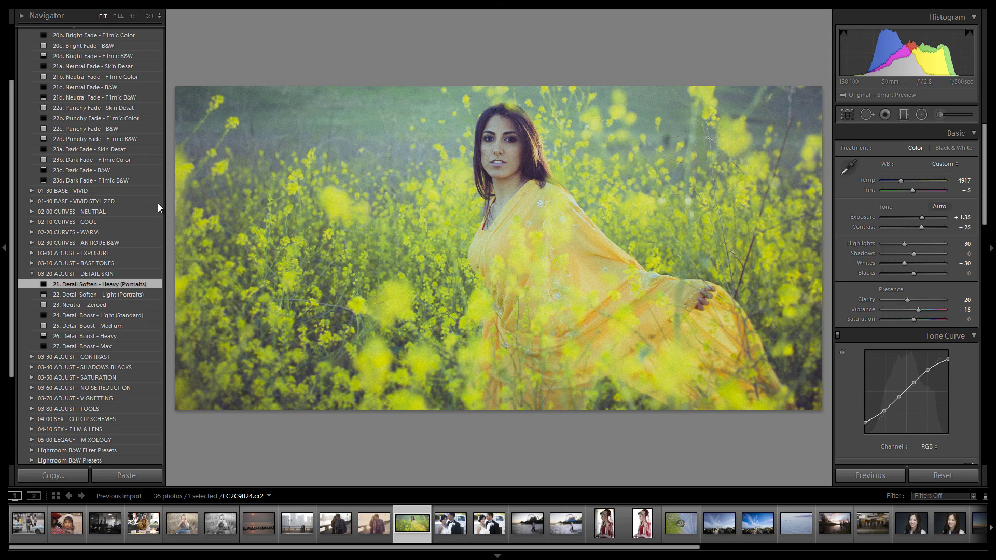
# Update the 02 Teal Filmic Fade + Edge Soften preset with the current settings
pyautogui.scroll(5, 159, 202)
pyautogui.rightClick(96, 76)
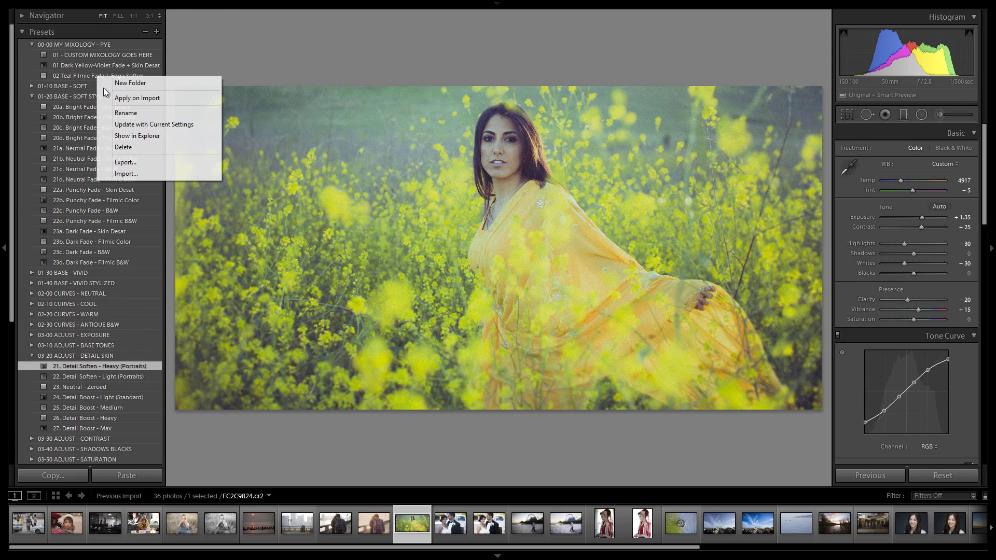
pyautogui.click(139, 125)
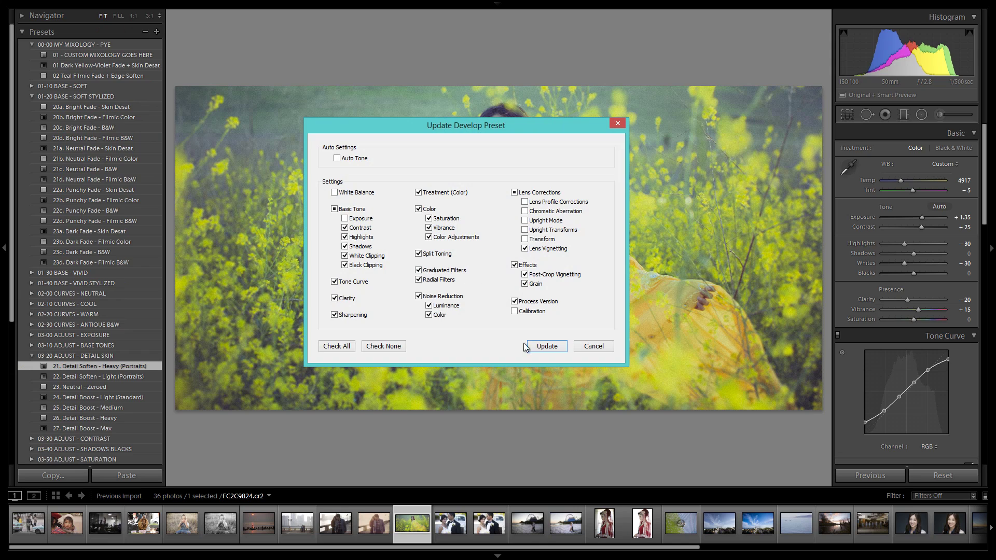
pyautogui.click(540, 346)
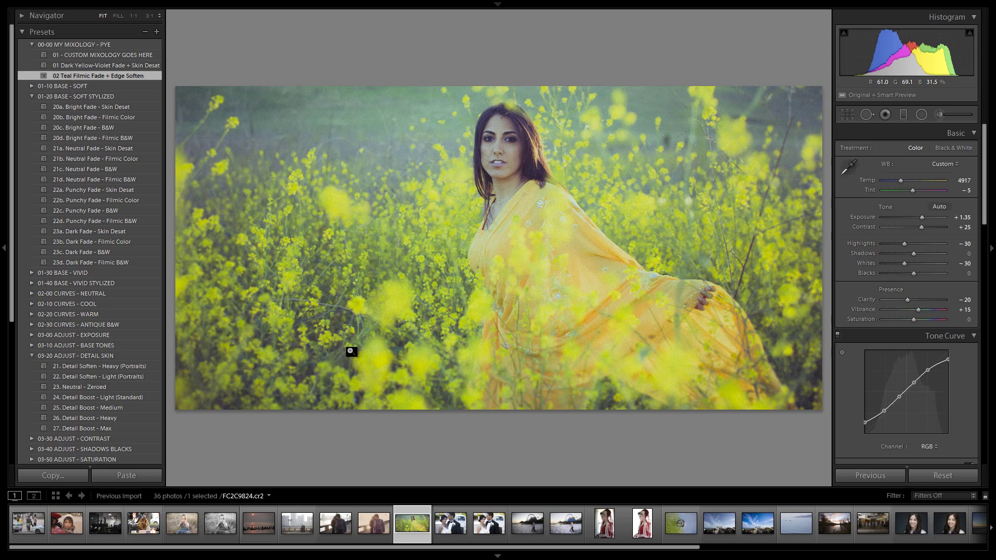
# Examine the tone curve of the Red, Green and Blue channels one after another, and return to the RGB curve
pyautogui.scroll(-3, 919, 298)
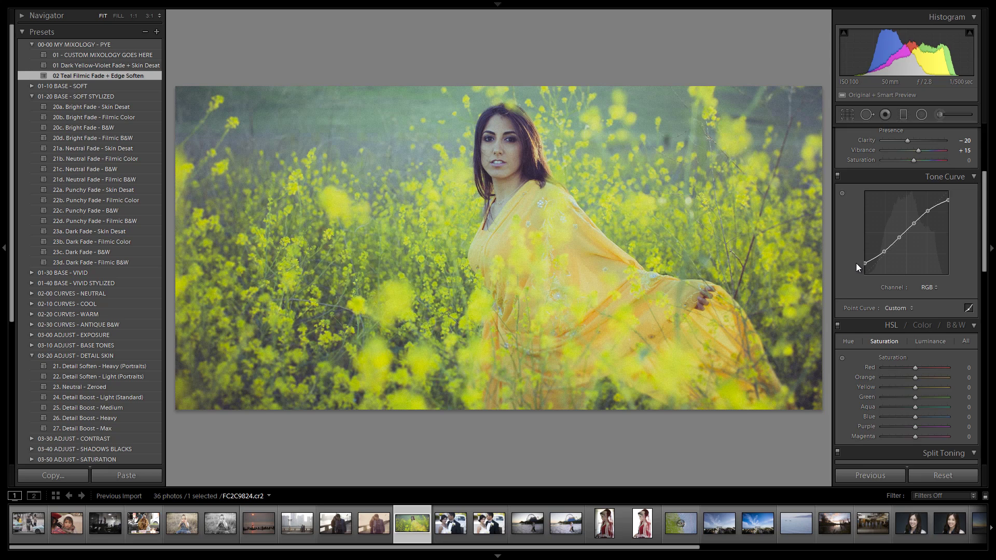
pyautogui.click(935, 288)
pyautogui.click(913, 311)
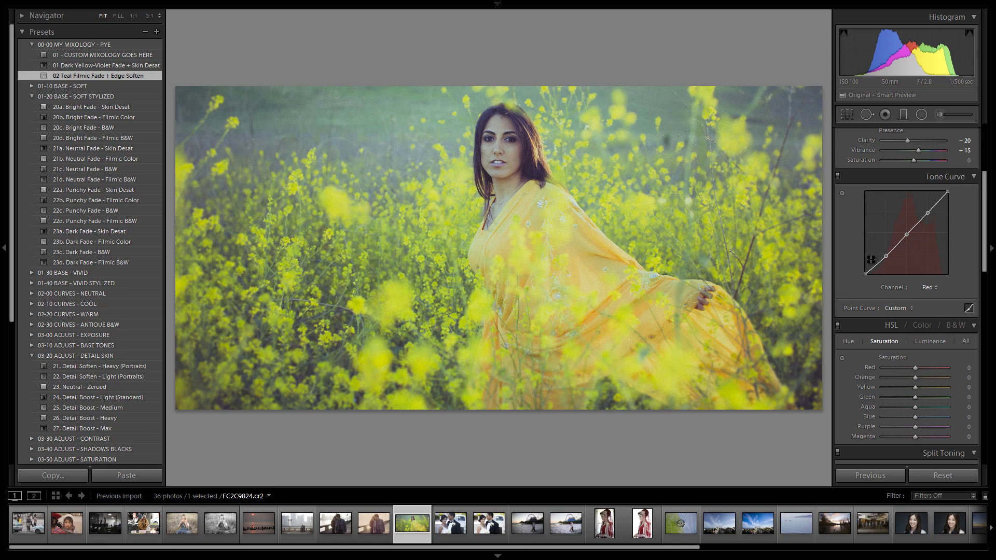
pyautogui.click(926, 287)
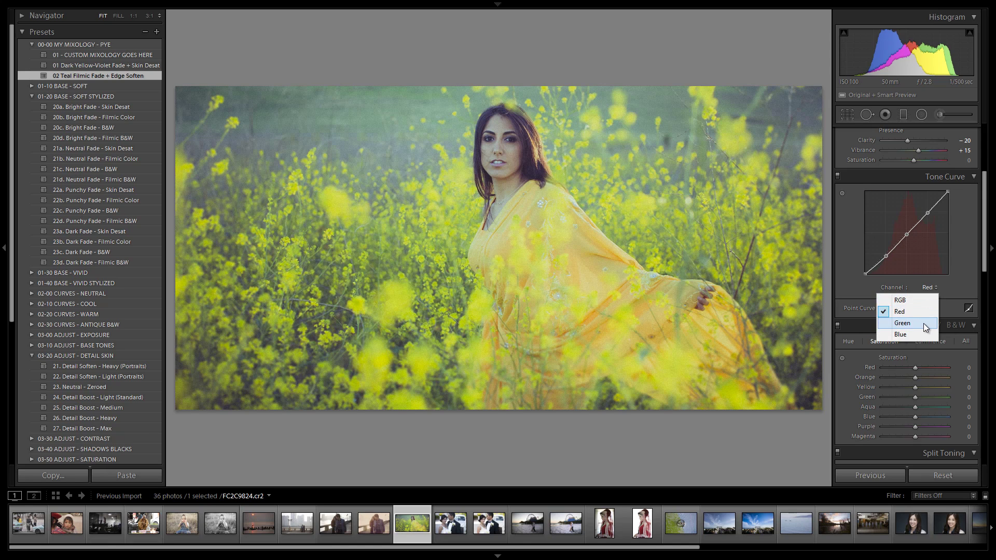
pyautogui.click(923, 323)
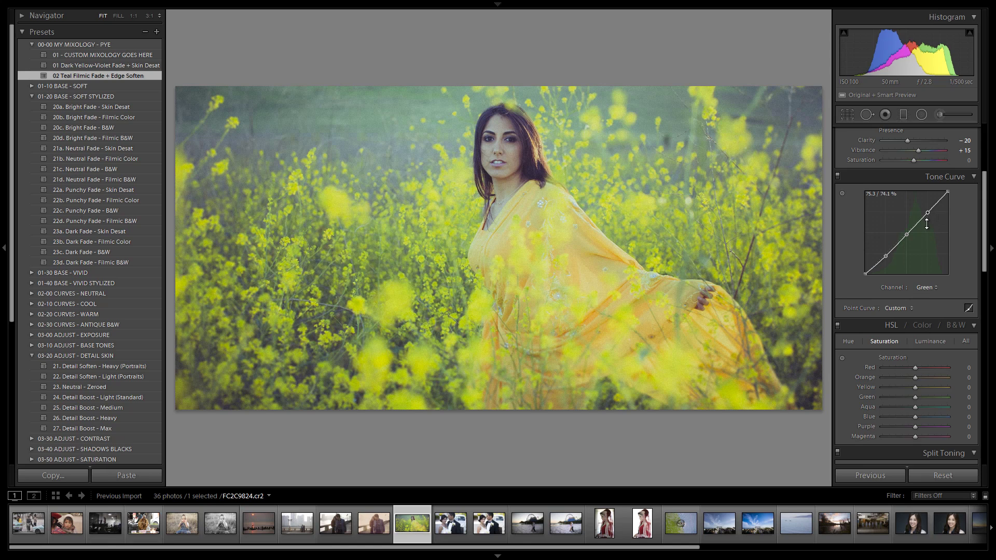
pyautogui.click(927, 288)
pyautogui.click(919, 334)
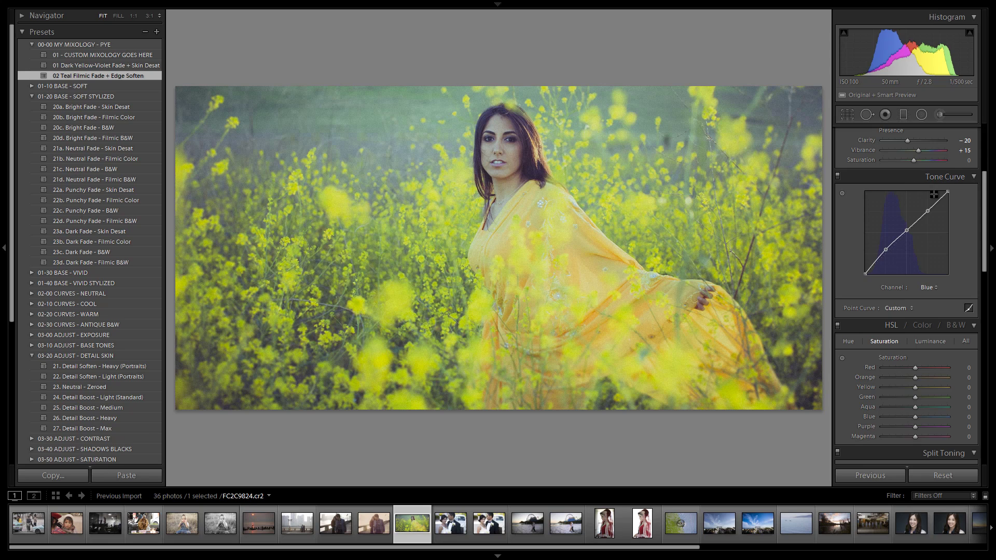
pyautogui.click(928, 287)
pyautogui.click(931, 260)
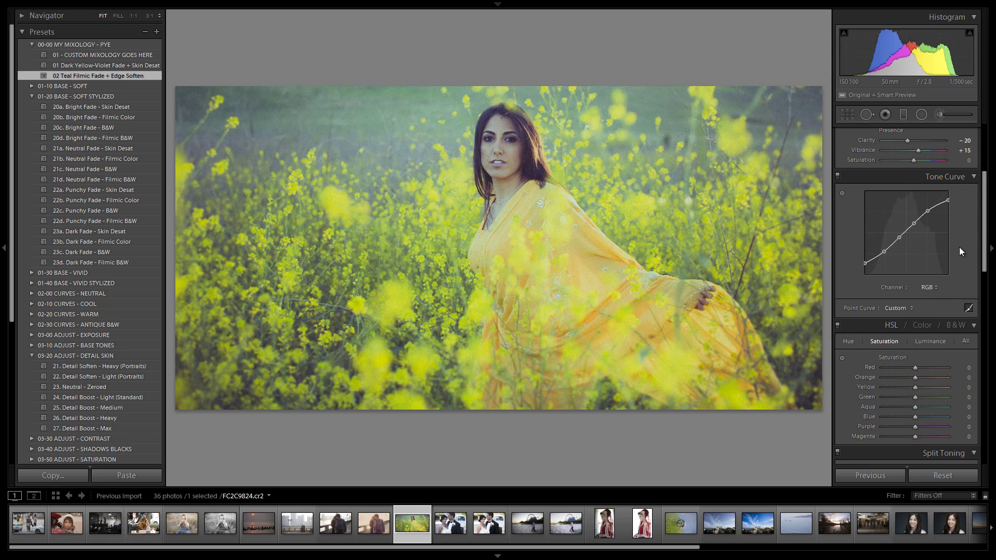
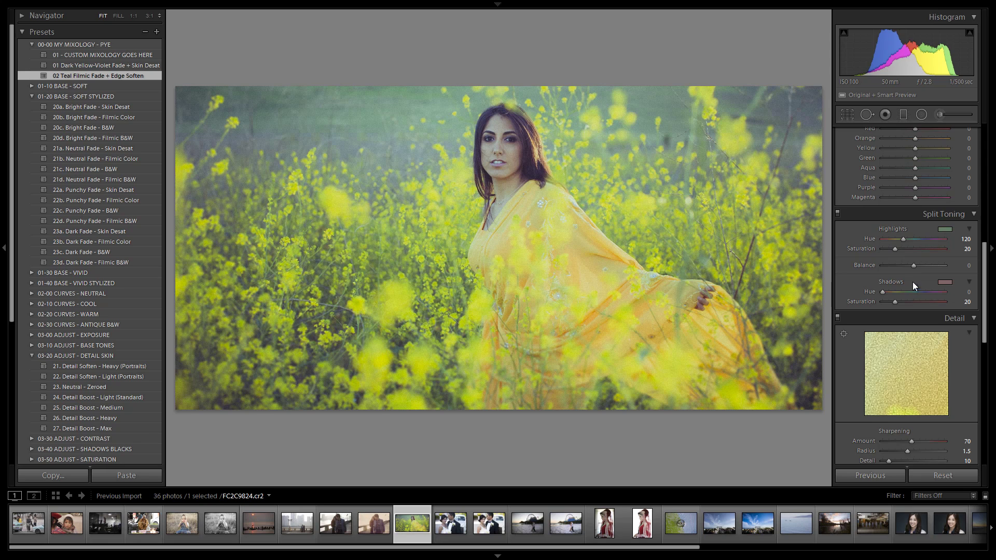
# Try shifting the split toning balance to -97 and undo the change
pyautogui.moveTo(914, 265); pyautogui.dragTo(885, 272)
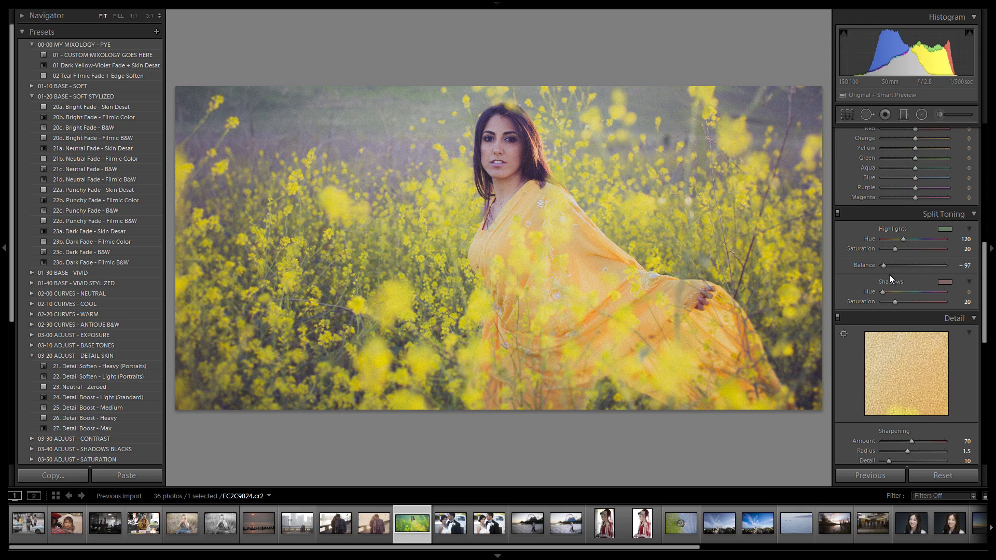
pyautogui.hotkey('ctrl', 'z')
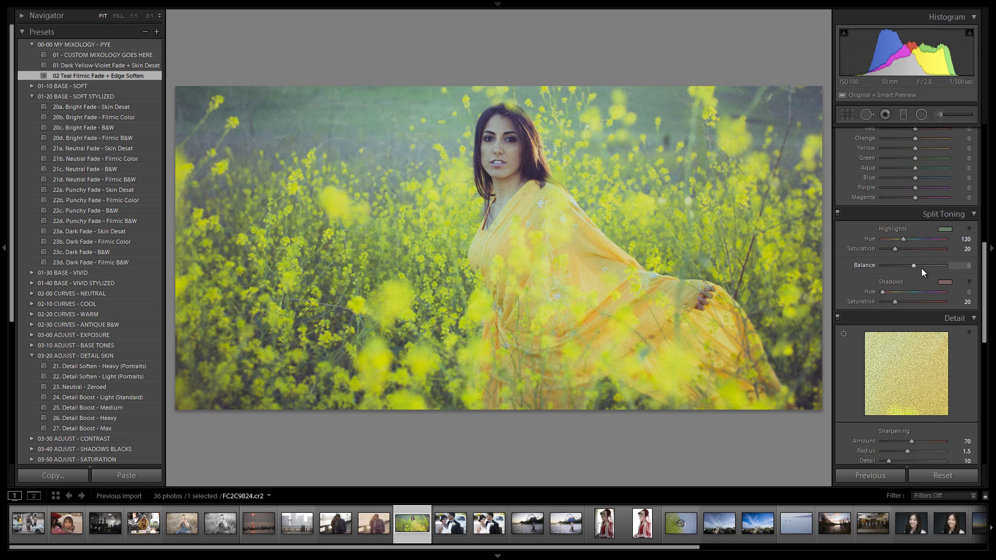
# Try a sharpening amount of 25 while viewing the woman's face up close, undo it, and return to the full photo
pyautogui.scroll(-5, 920, 269)
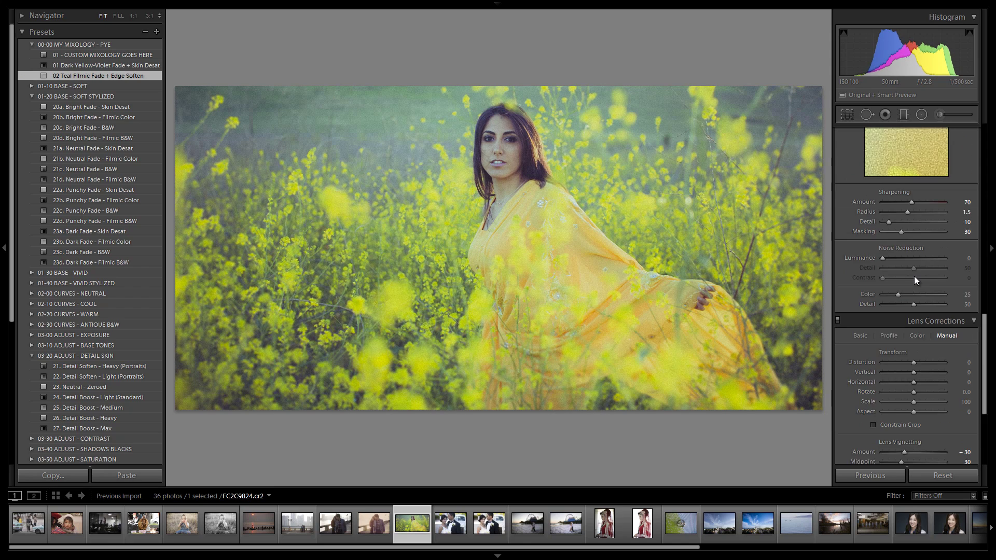
pyautogui.click(510, 155)
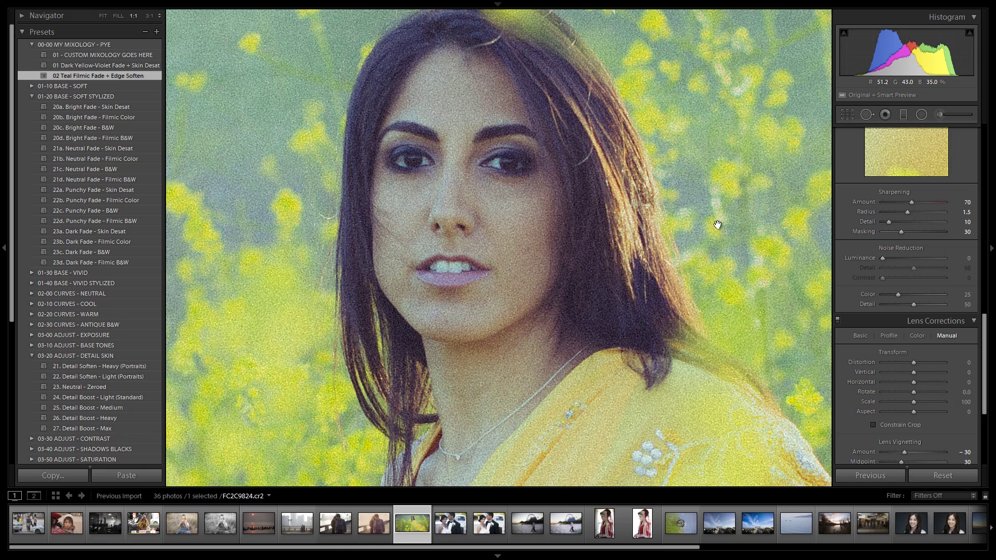
pyautogui.doubleClick(910, 202)
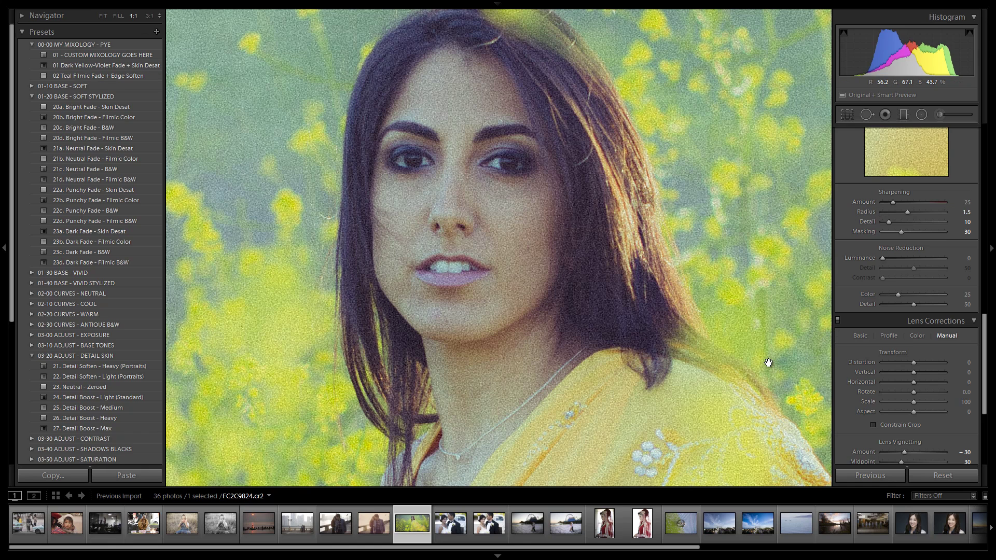
pyautogui.hotkey('ctrl', 'z')
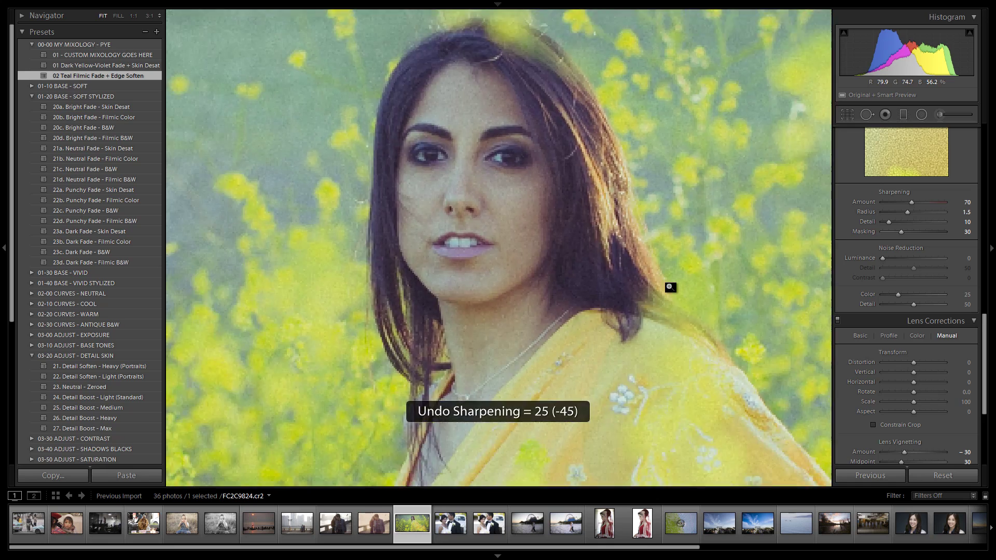
pyautogui.click(676, 280)
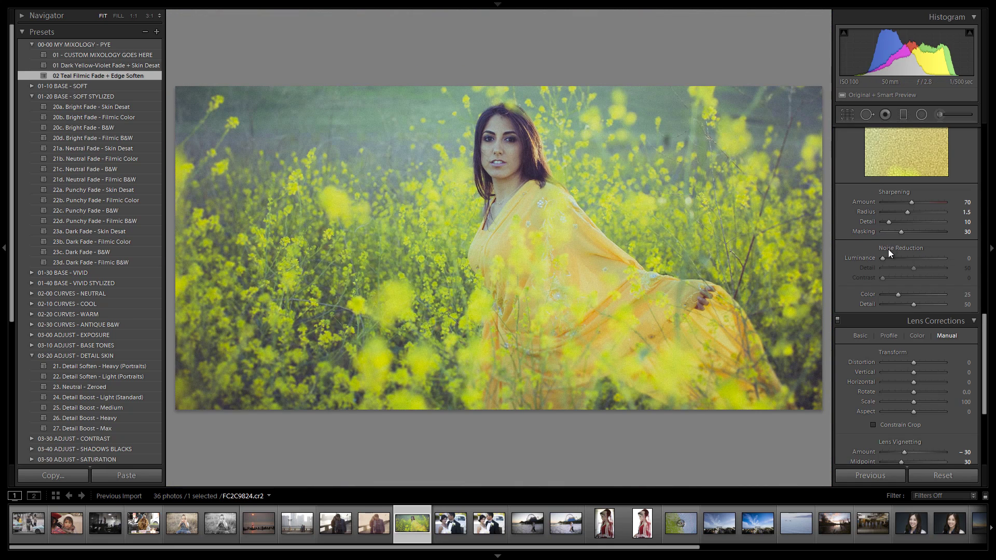
# Inspect the face up close, review the lens correction and effects settings, and collapse the 03-20 ADJUST - DETAIL SKIN presets
pyautogui.click(459, 147)
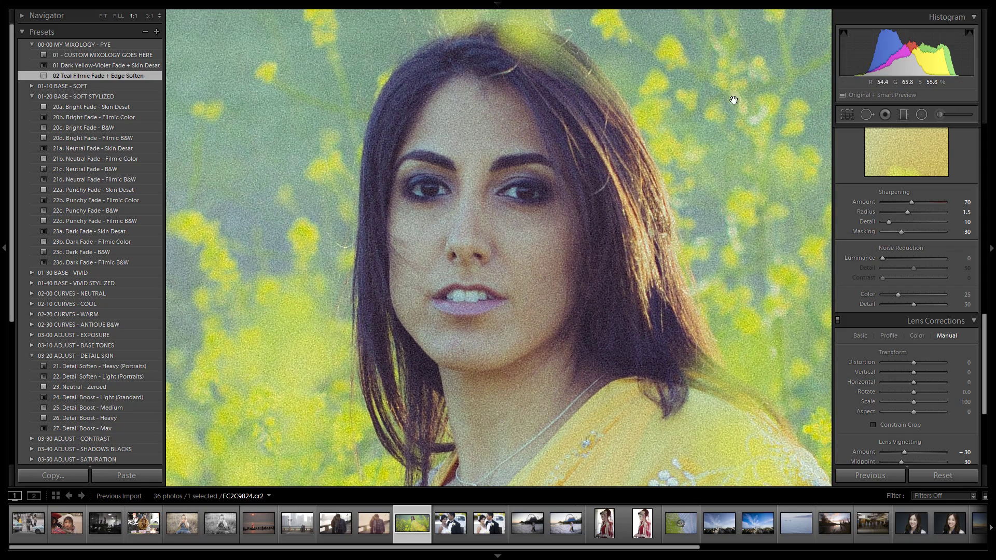
pyautogui.click(698, 166)
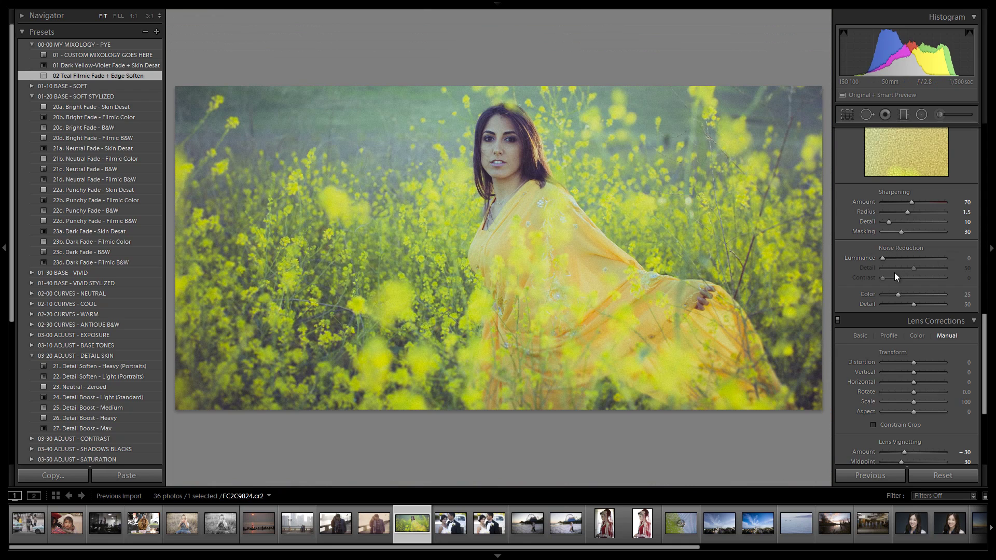
pyautogui.scroll(-3, 894, 273)
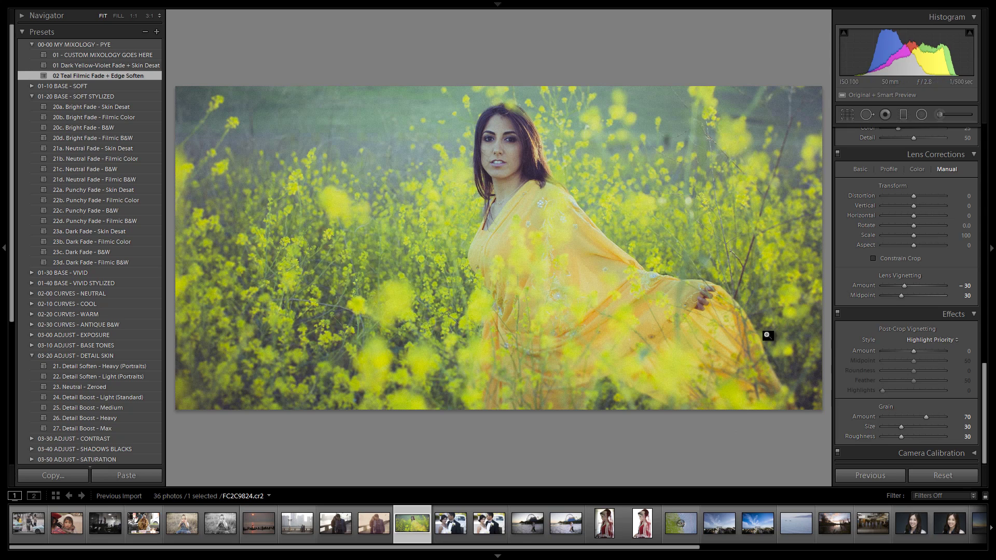
pyautogui.click(32, 355)
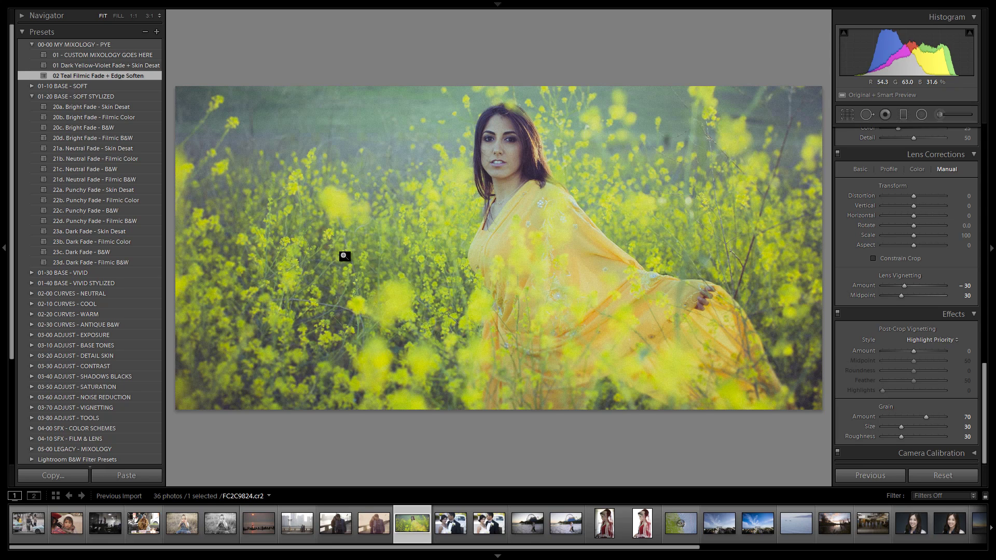
# Compare the edited flower-field portrait with its unedited version, switching back and forth, and return to the edited view
pyautogui.press('\\')
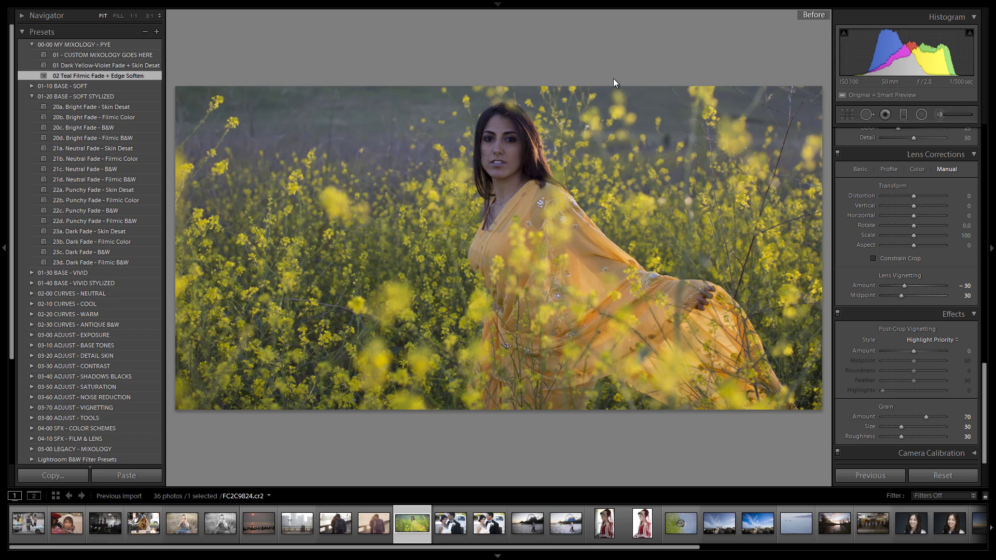
pyautogui.press('\\')
pyautogui.press('\\')
pyautogui.press('\\')
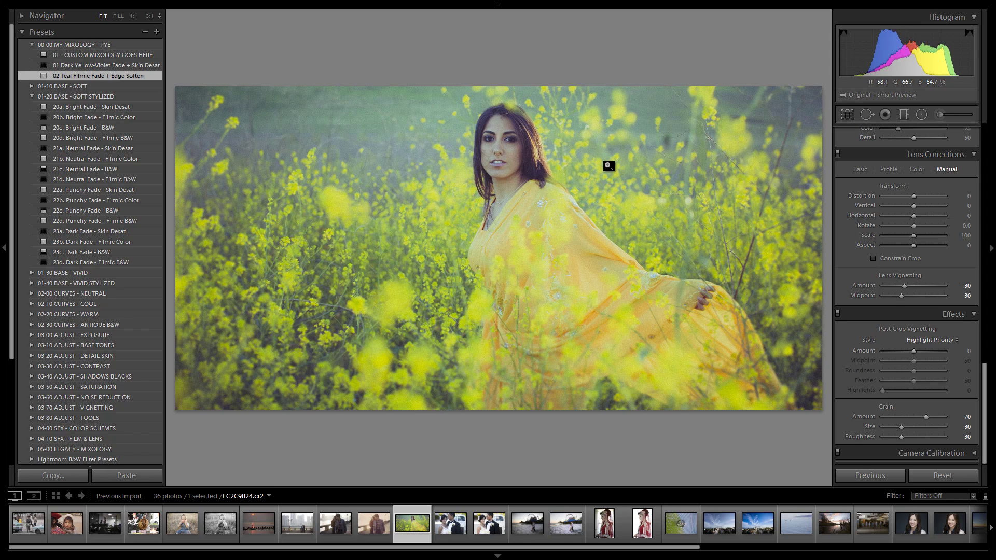
# Create a virtual copy of the flower-field portrait and reset all of the copy's develop settings
pyautogui.hotkey('ctrl', "'")
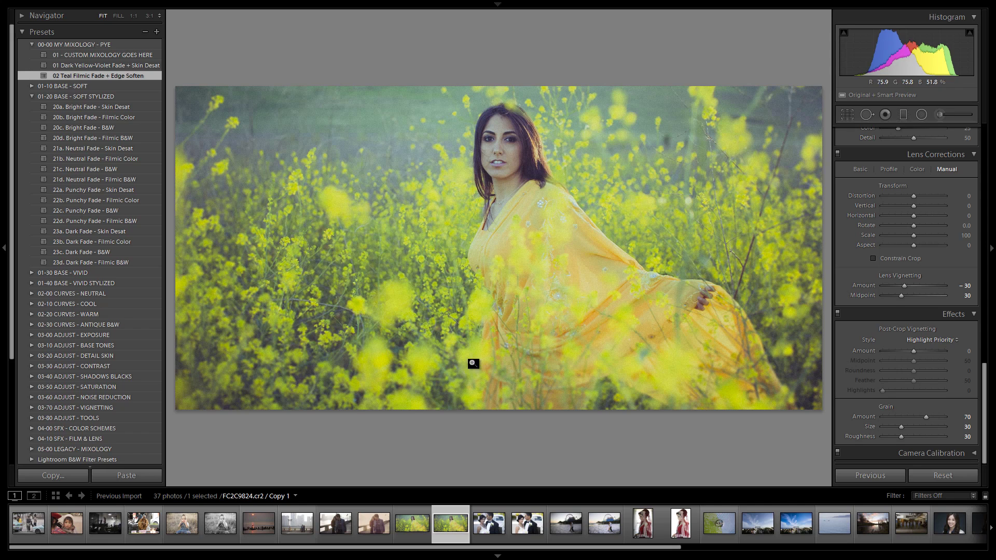
pyautogui.scroll(10, 918, 223)
pyautogui.scroll(3, 921, 222)
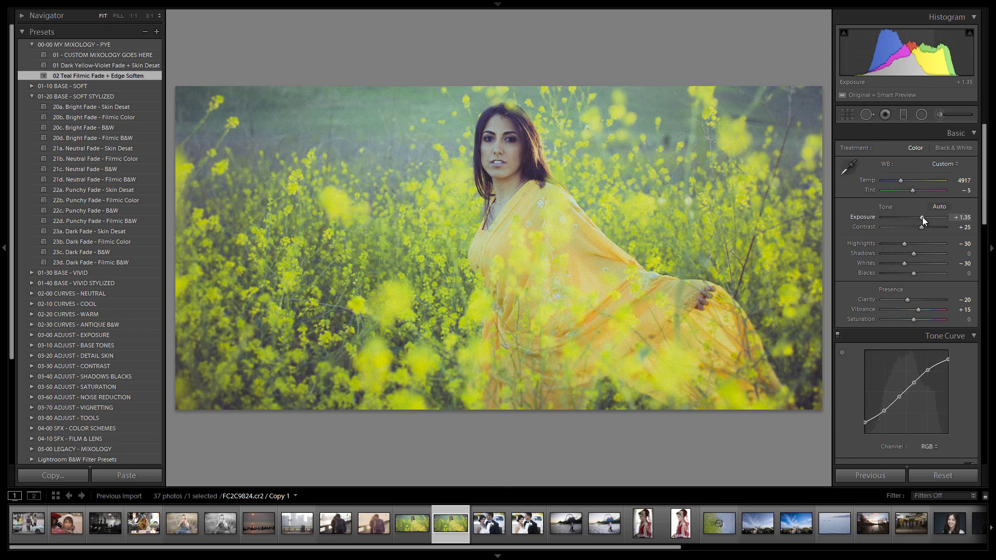
pyautogui.hotkey('ctrl', 'shift', 'r')
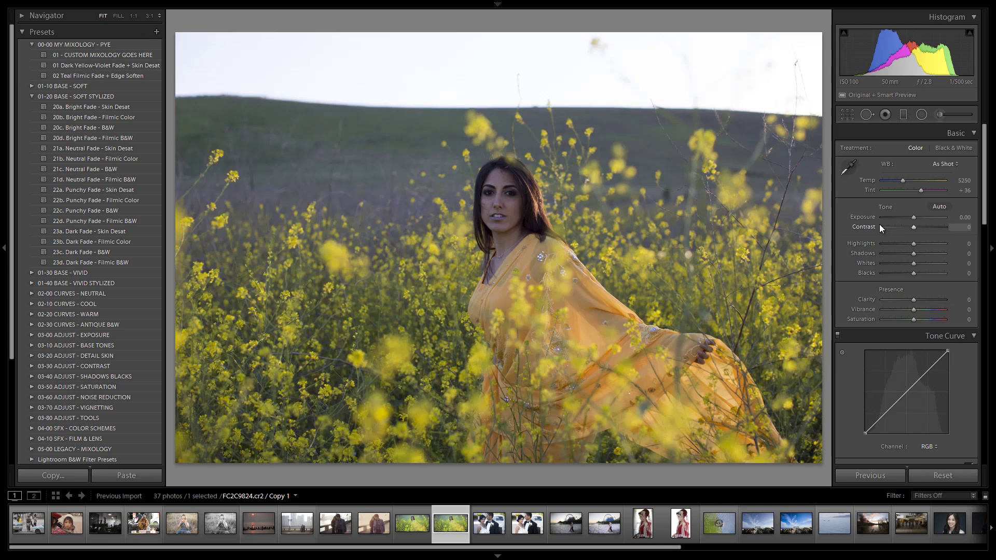
# Synchronize only the crop from the edited original to the virtual copy, and select the copy alone
pyautogui.click(409, 519)
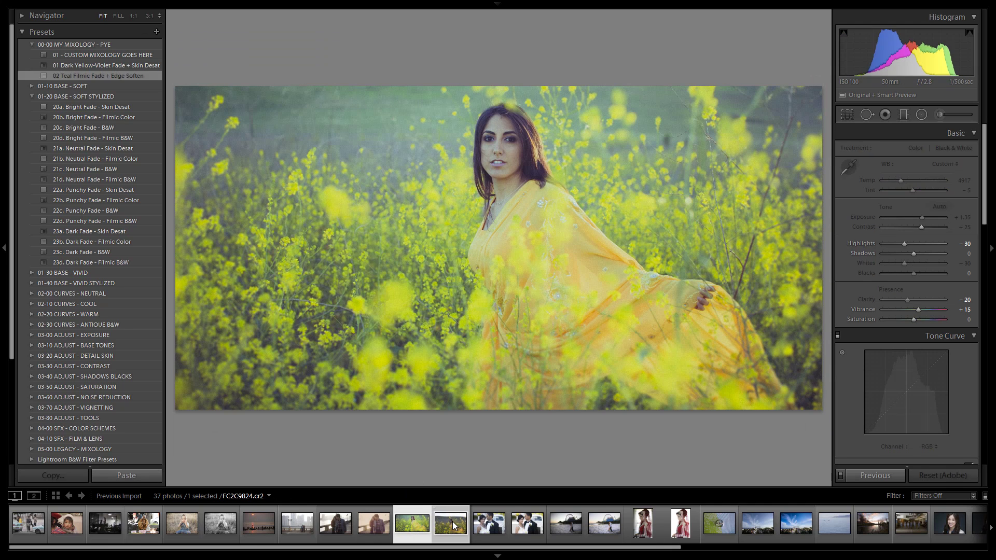
pyautogui.keyDown('ctrl'); pyautogui.click(452, 522); pyautogui.keyUp('ctrl')
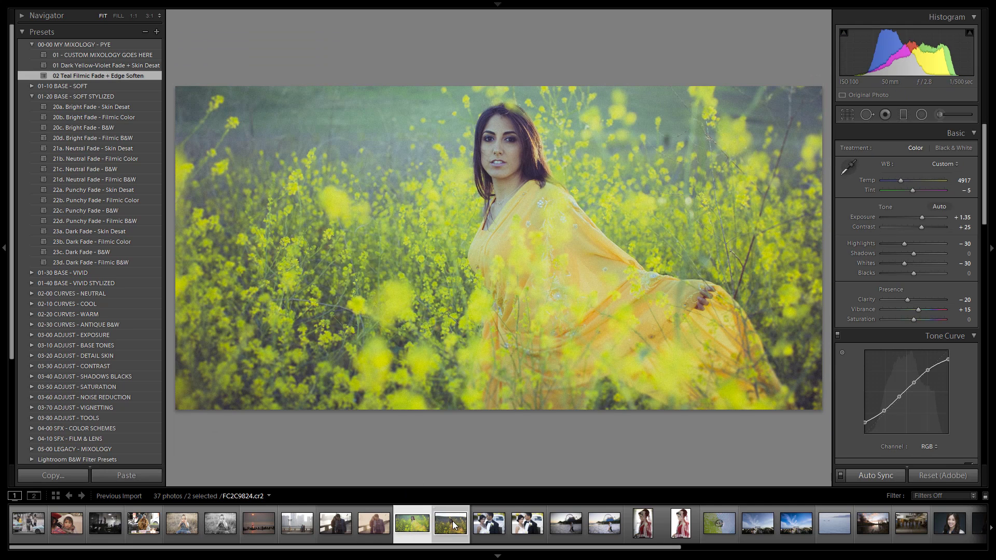
pyautogui.hotkey('ctrl', 'shift', 's')
pyautogui.click(389, 327)
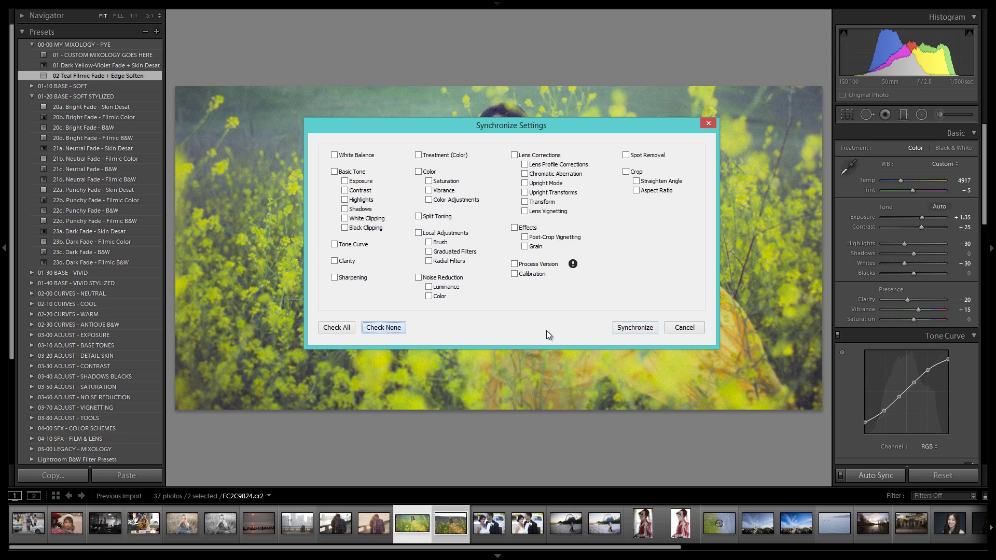
pyautogui.click(634, 172)
pyautogui.click(634, 354)
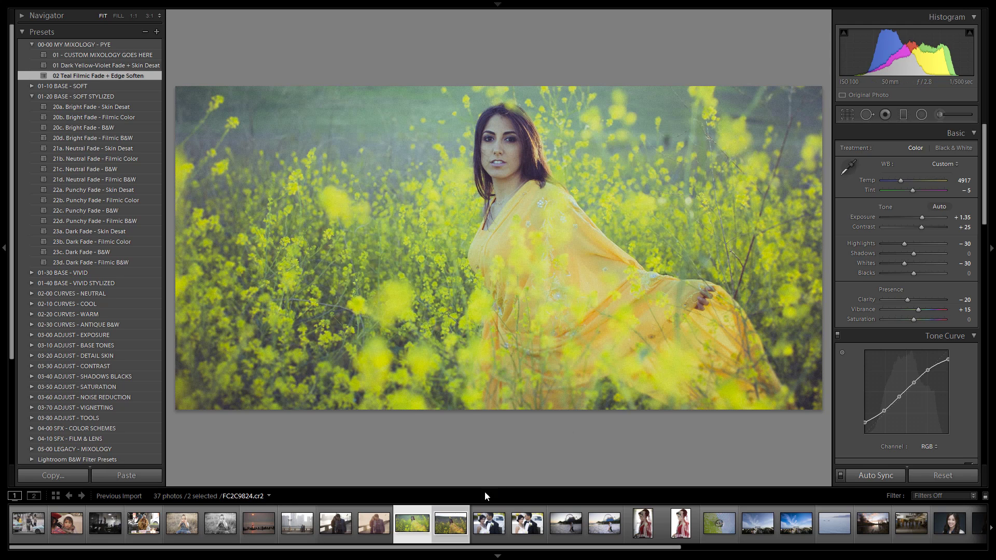
pyautogui.keyDown('ctrl'); pyautogui.click(444, 529); pyautogui.keyUp('ctrl')
pyautogui.click(445, 527)
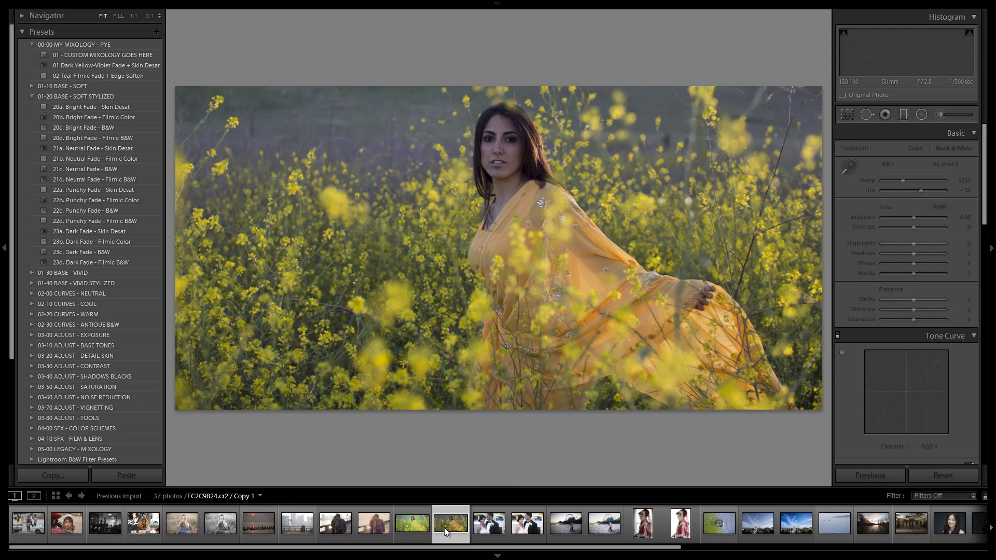
# Apply the custom preset 02 Teal Filmic Fade + Edge Soften to the virtual copy and raise its exposure to +1.17
pyautogui.click(111, 75)
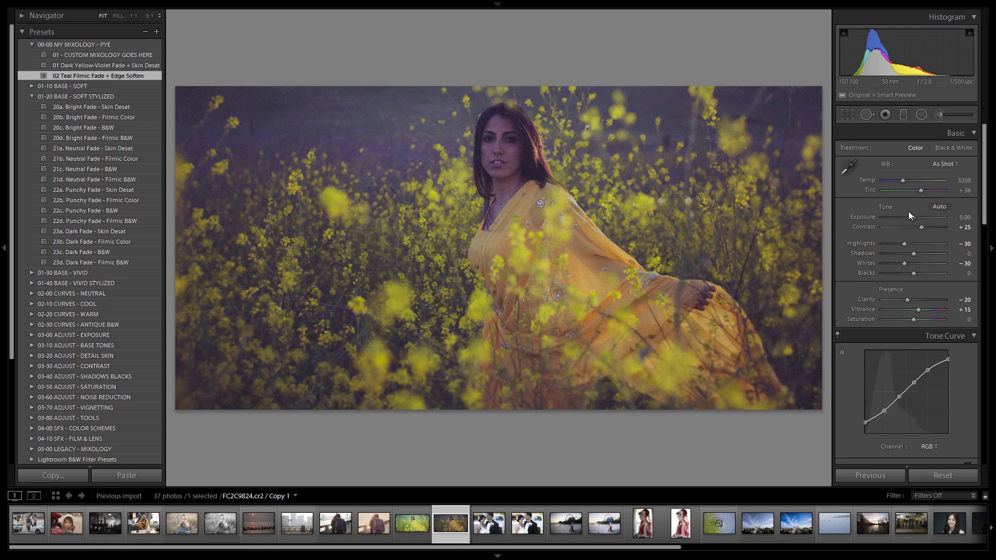
pyautogui.moveTo(912, 216); pyautogui.dragTo(919, 217)
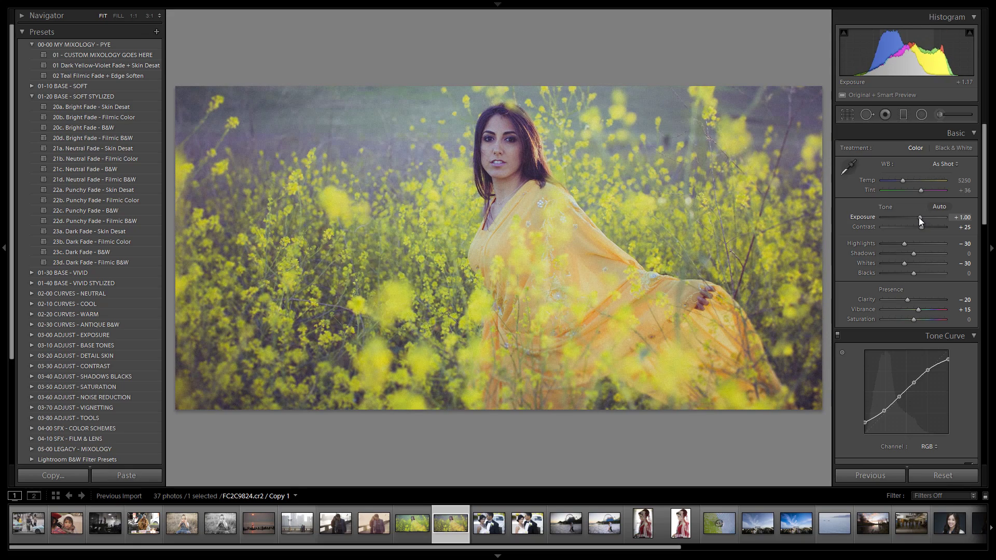
pyautogui.doubleClick(915, 217)
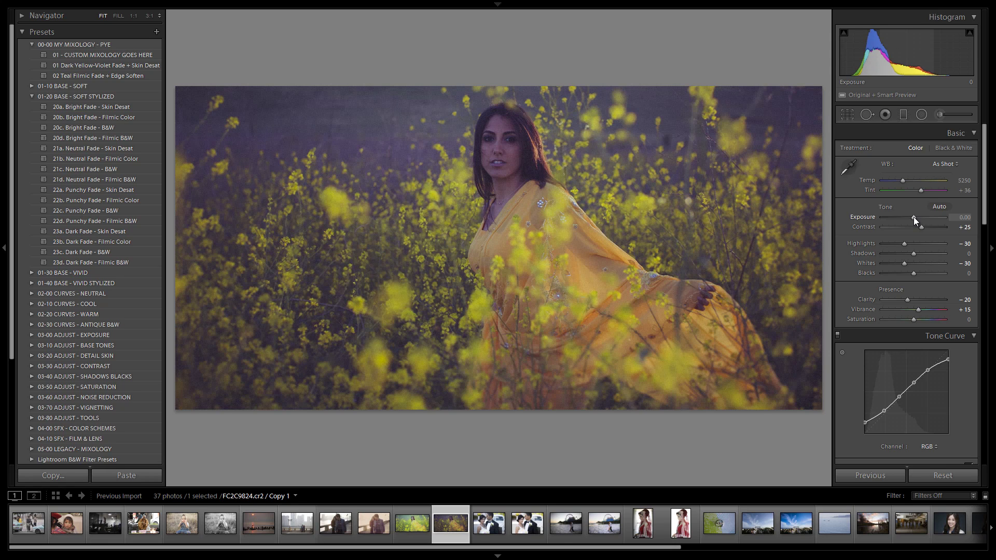
pyautogui.moveTo(914, 217); pyautogui.dragTo(919, 220)
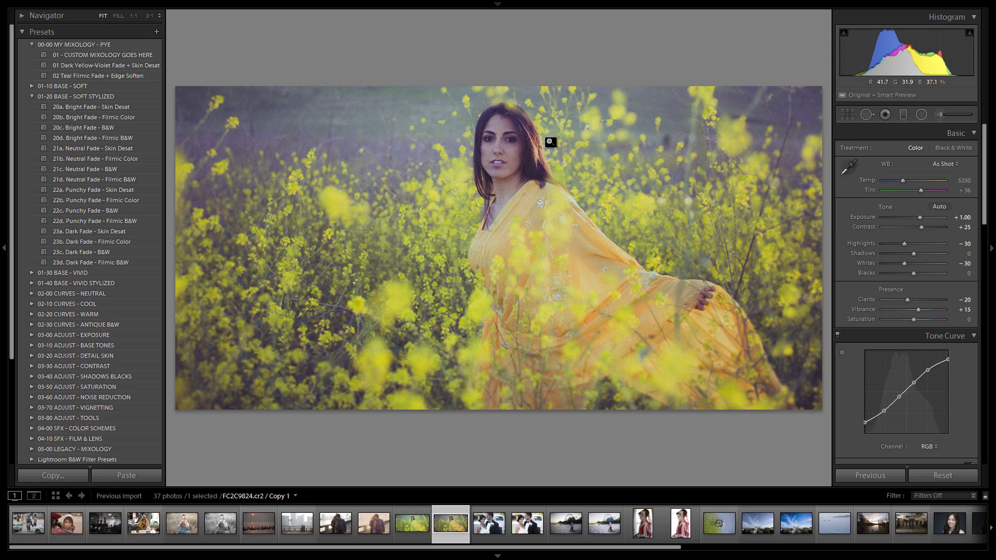
pyautogui.moveTo(922, 217); pyautogui.dragTo(924, 217)
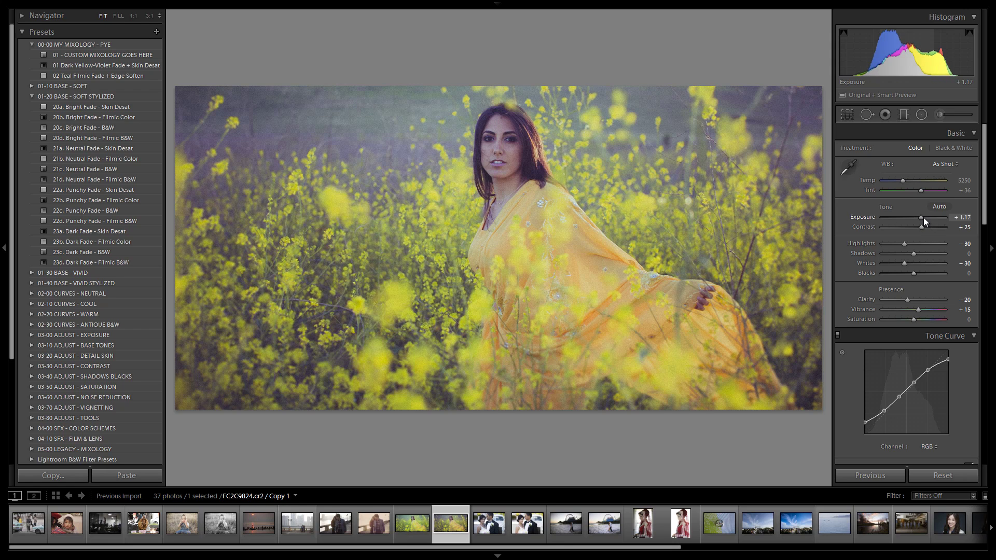